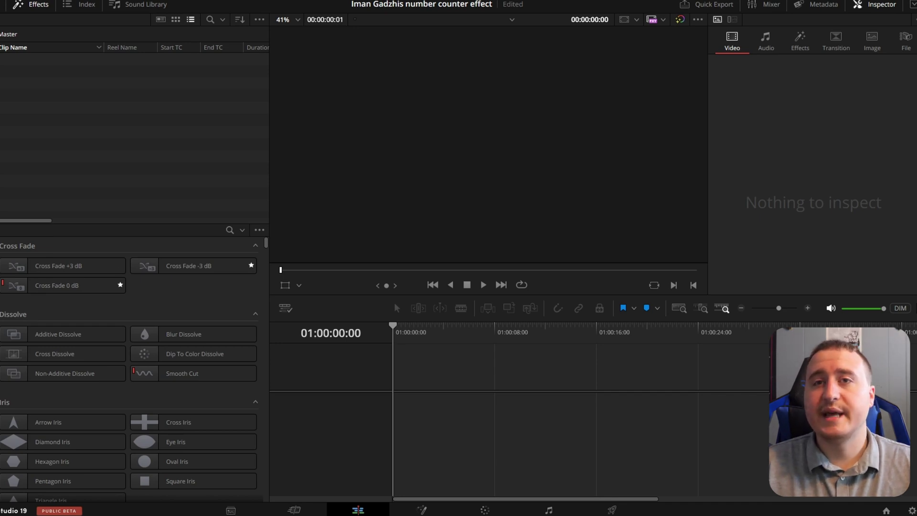
Scroll the Effects library down to show Fusion Composition under the Fusion Effects section
scroll(129, 368, down, 10)
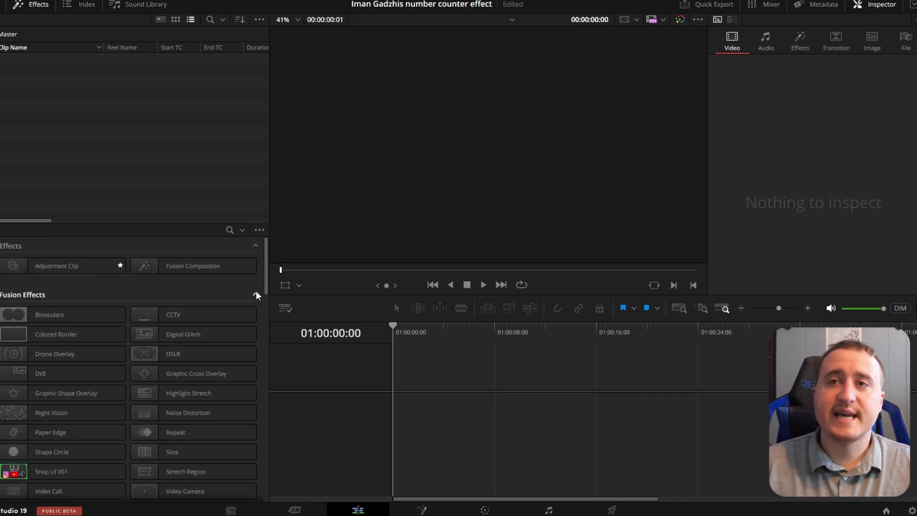
Drop a Fusion Composition clip at the very start of a new timeline and open it in Fusion
click(156, 268)
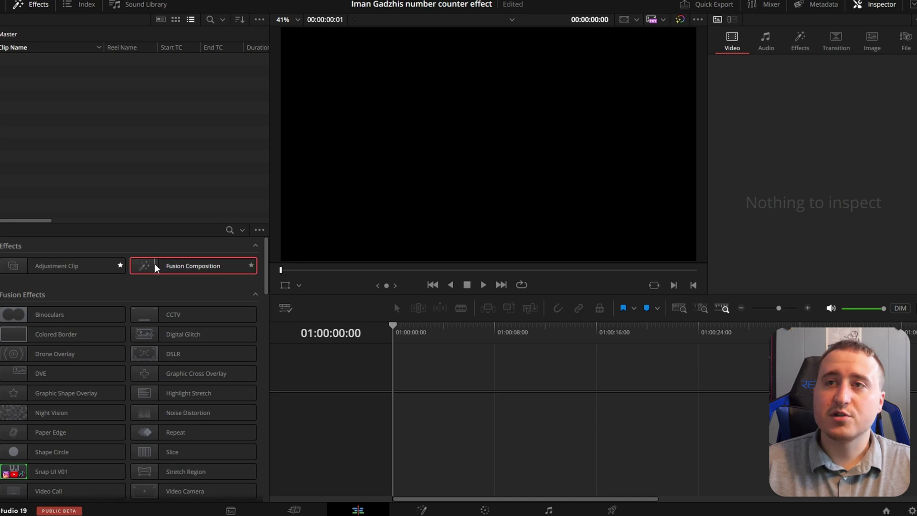
drag(156, 265, 407, 407)
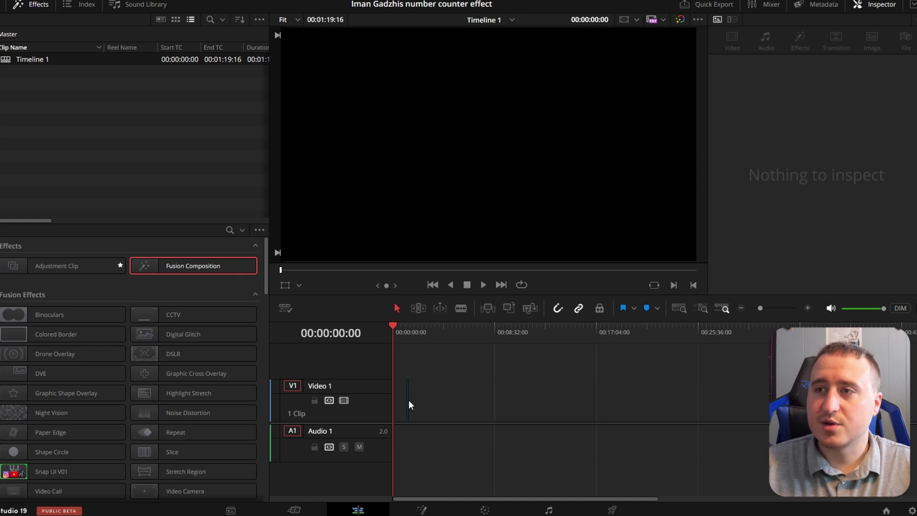
click(807, 308)
click(807, 308)
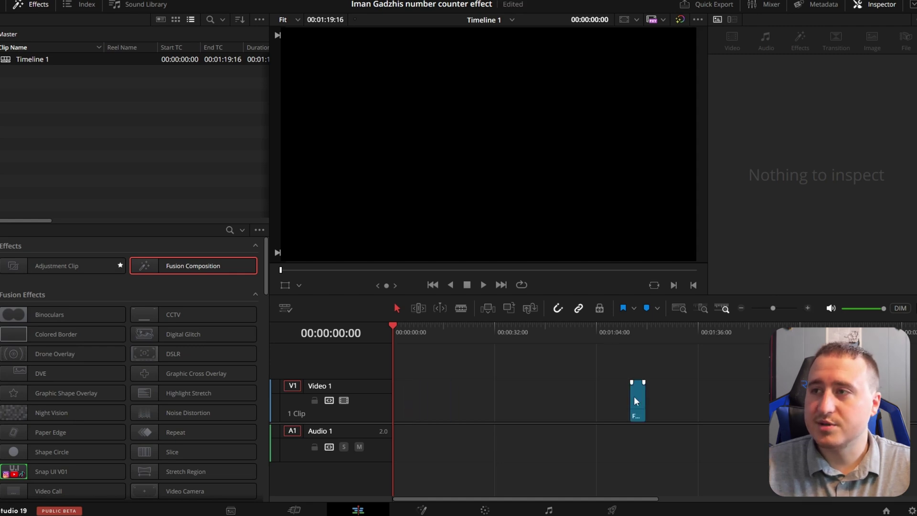
drag(634, 402, 398, 401)
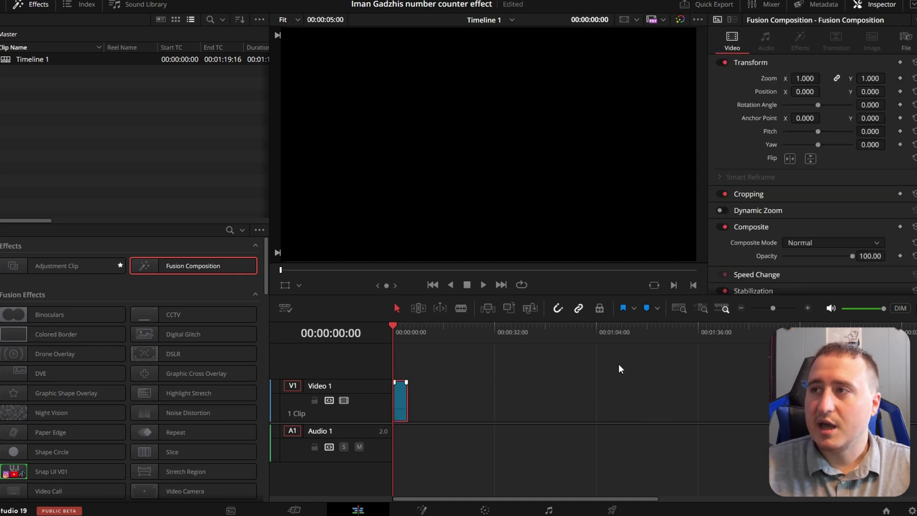
click(807, 308)
click(807, 308)
right_click(428, 397)
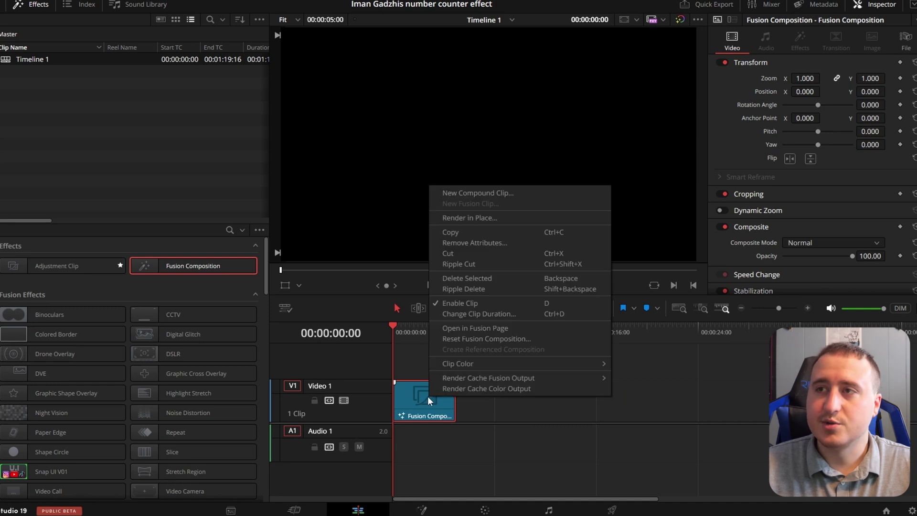
click(468, 328)
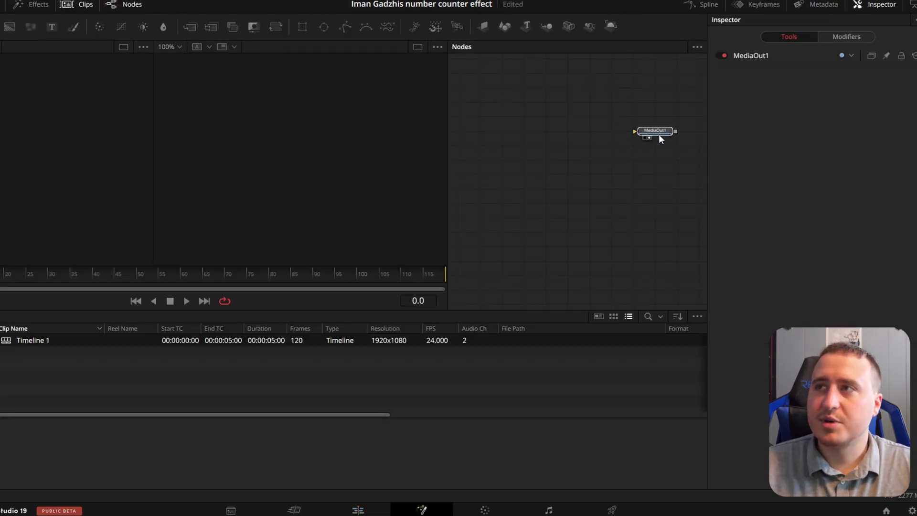
Add a Background node above MediaOut1 and set its Alpha to 0 for transparency
drag(659, 134, 659, 145)
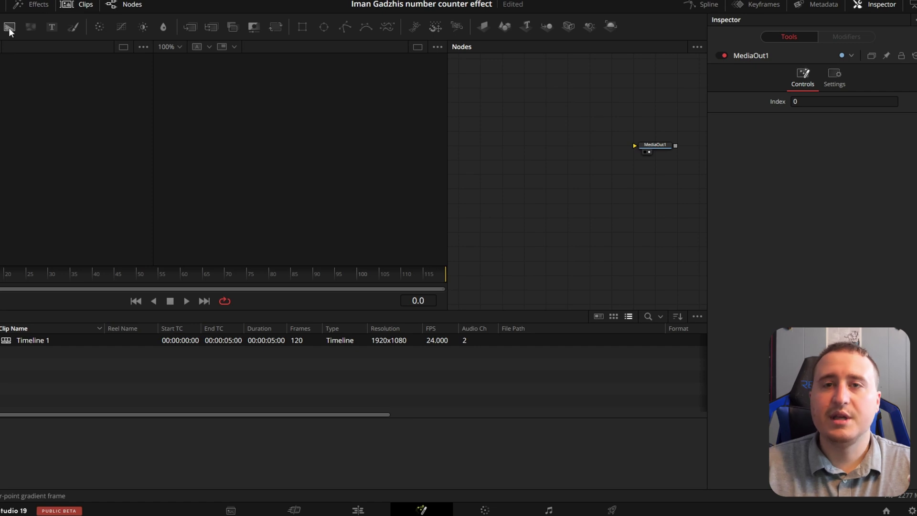
drag(9, 29, 661, 146)
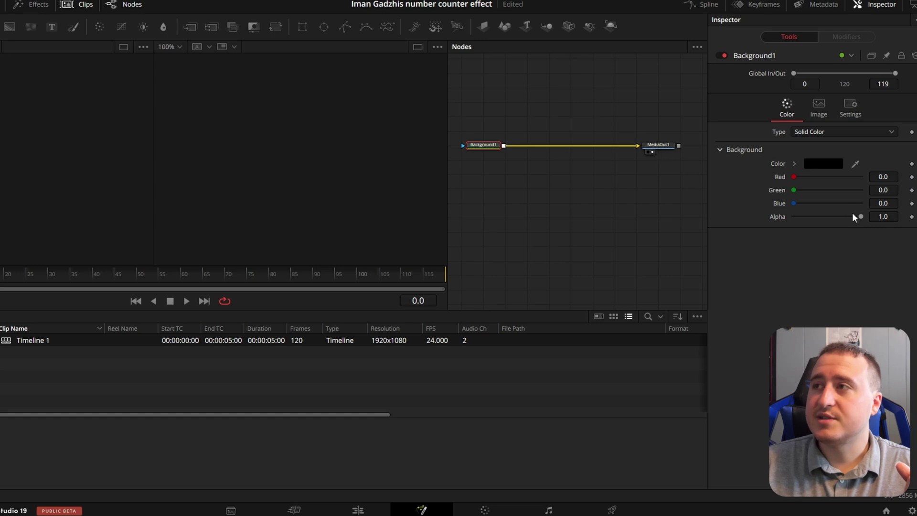
drag(861, 216, 725, 213)
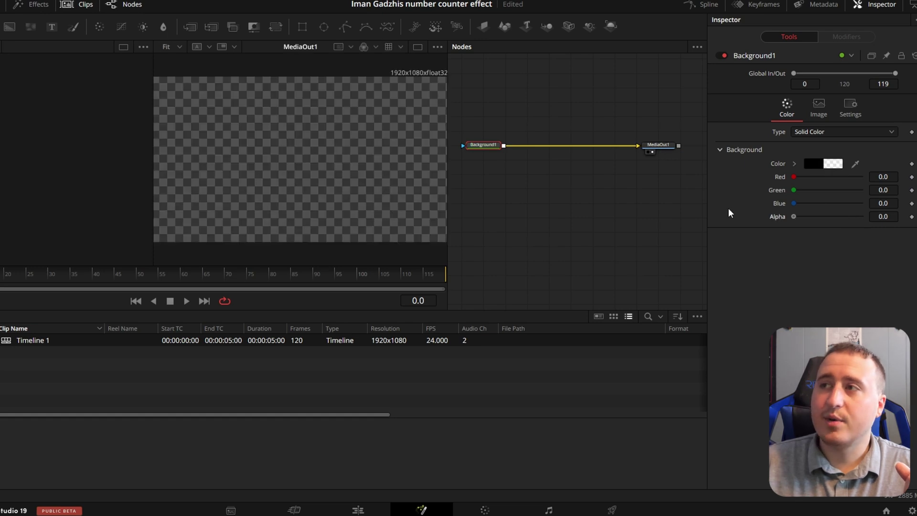
click(524, 210)
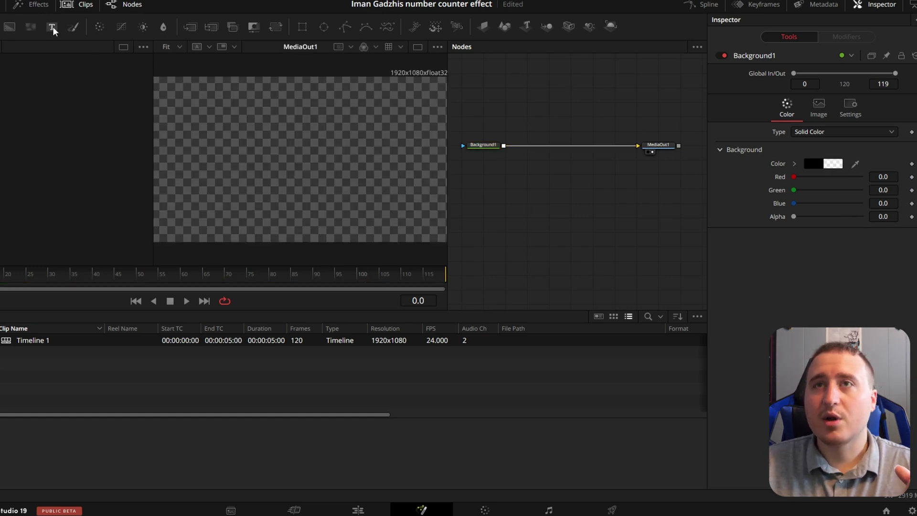
Add a Text node merged over Background1 through Merge1 into MediaOut1, and select Text1
drag(53, 31, 504, 146)
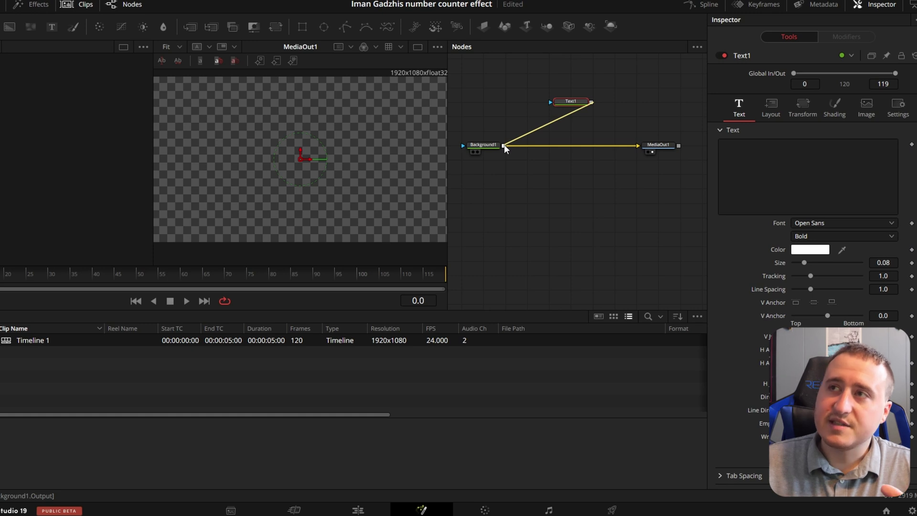
drag(503, 146, 504, 145)
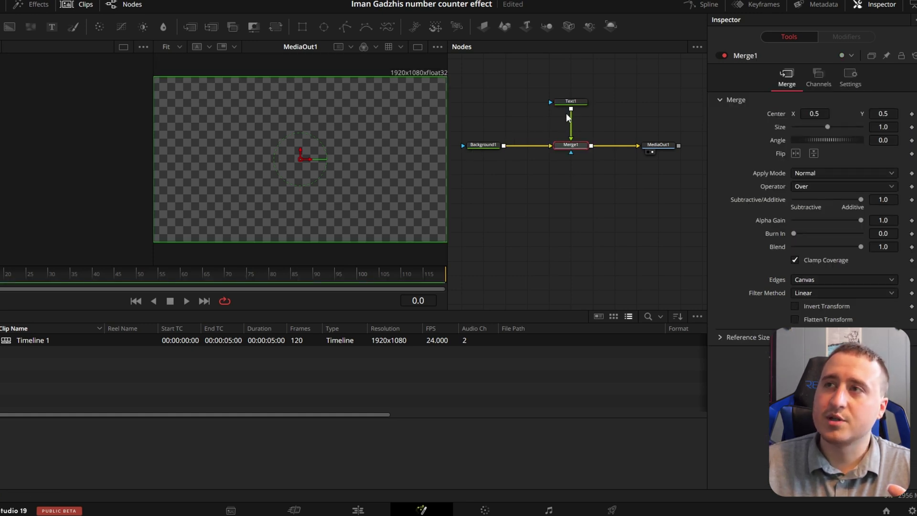
click(575, 100)
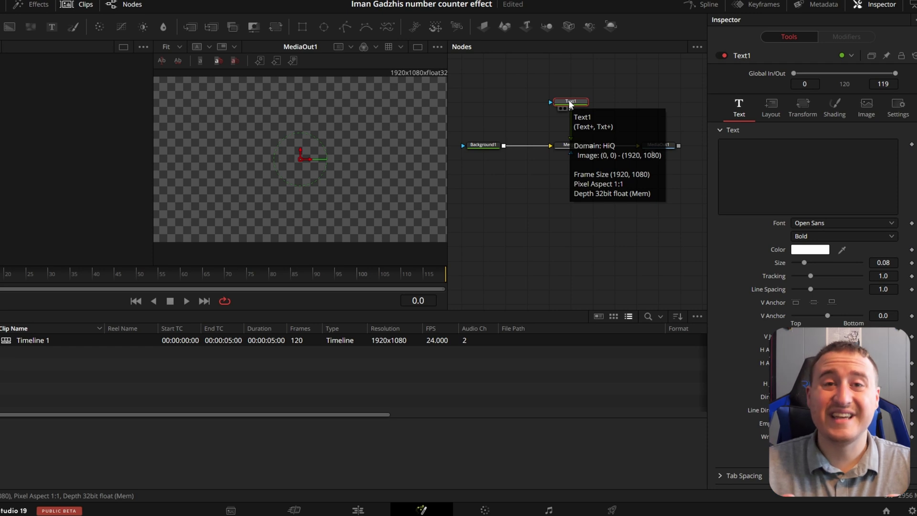
click(594, 75)
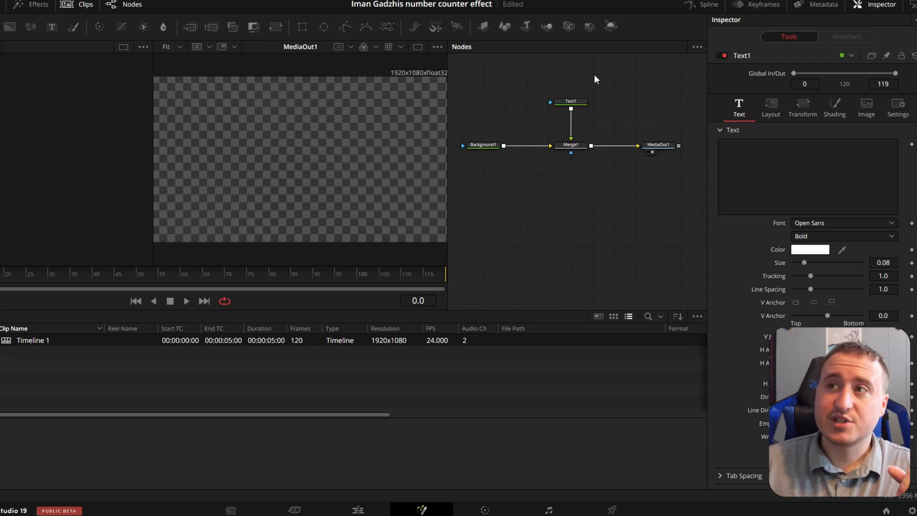
click(571, 100)
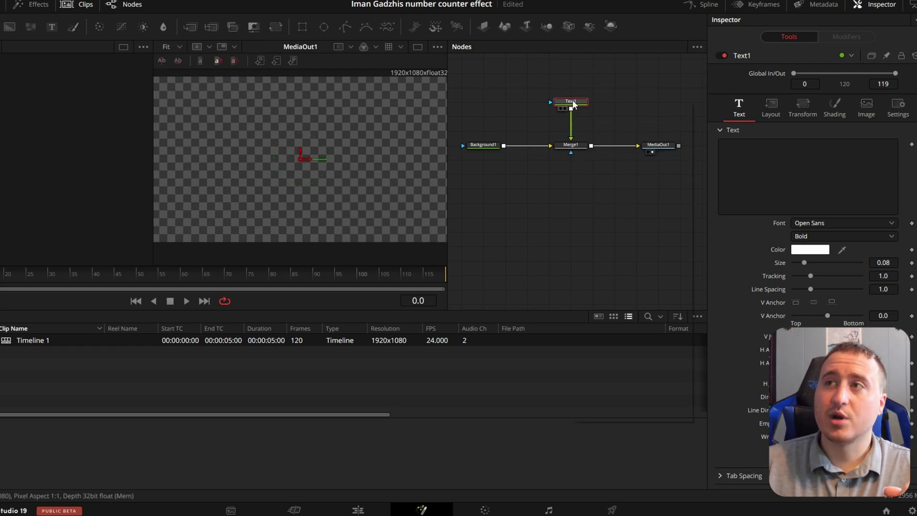
Create a custom Text1 control named Number Counter, type Number on the Text page, set to Integer
right_click(573, 102)
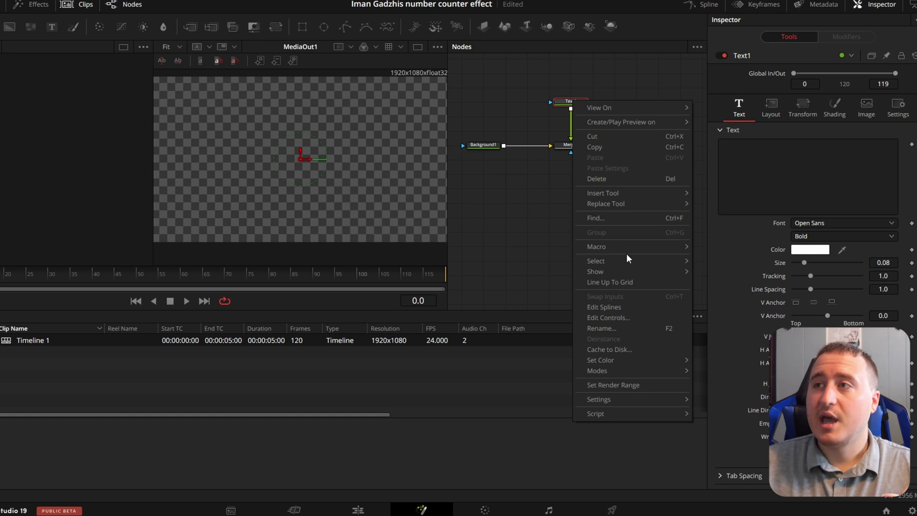
click(597, 318)
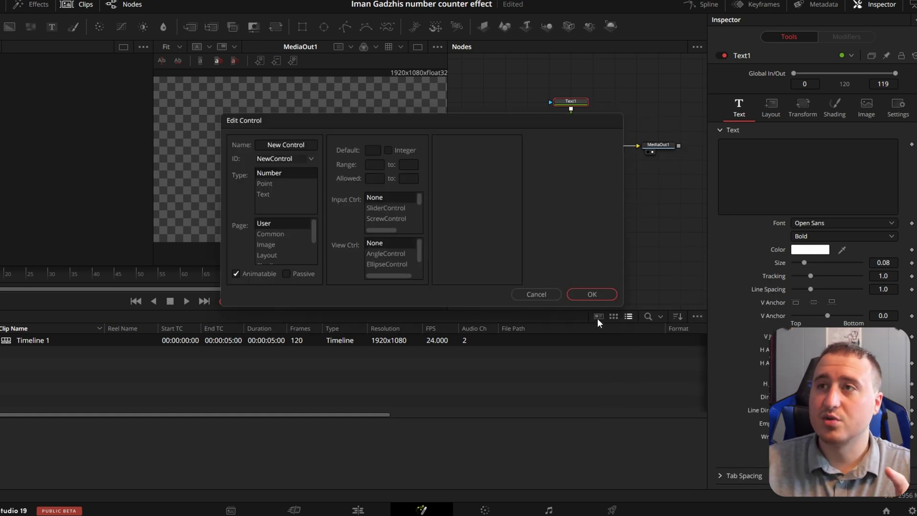
click(307, 144)
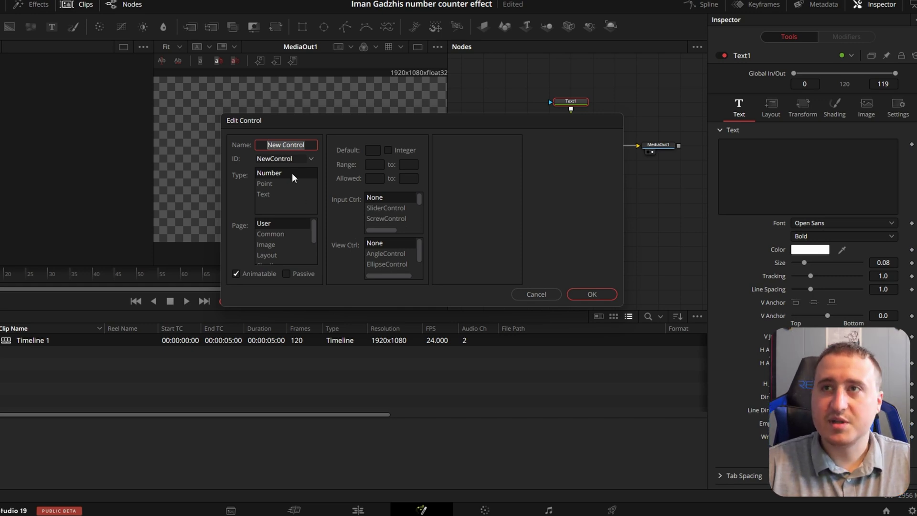
text(N)
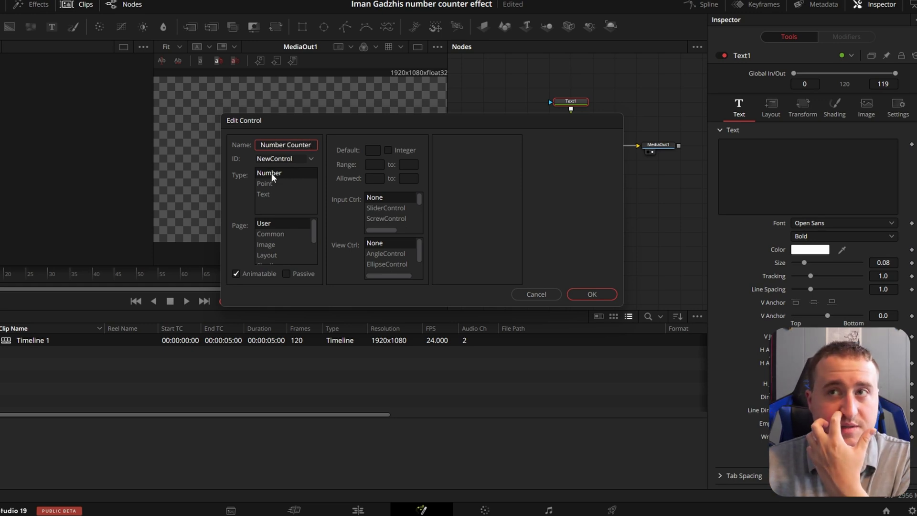
key(Tab)
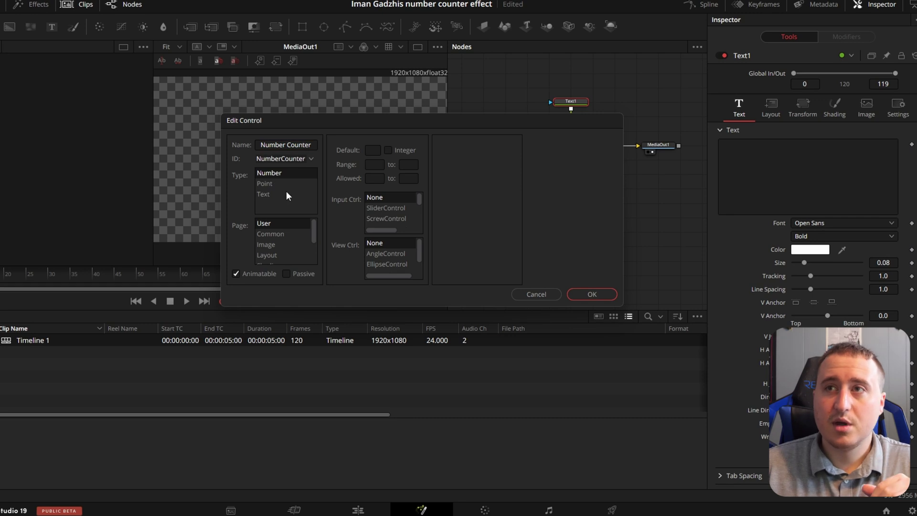
scroll(295, 238, down, 2)
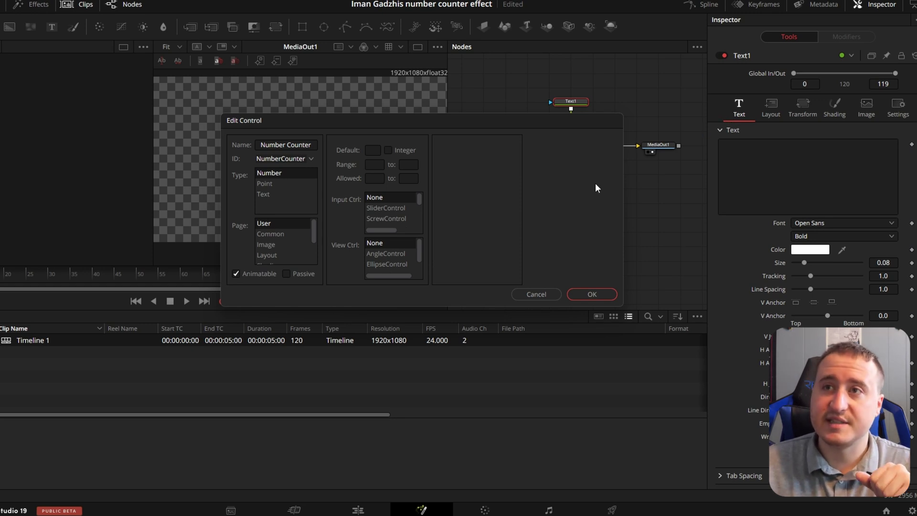
scroll(285, 244, down, 2)
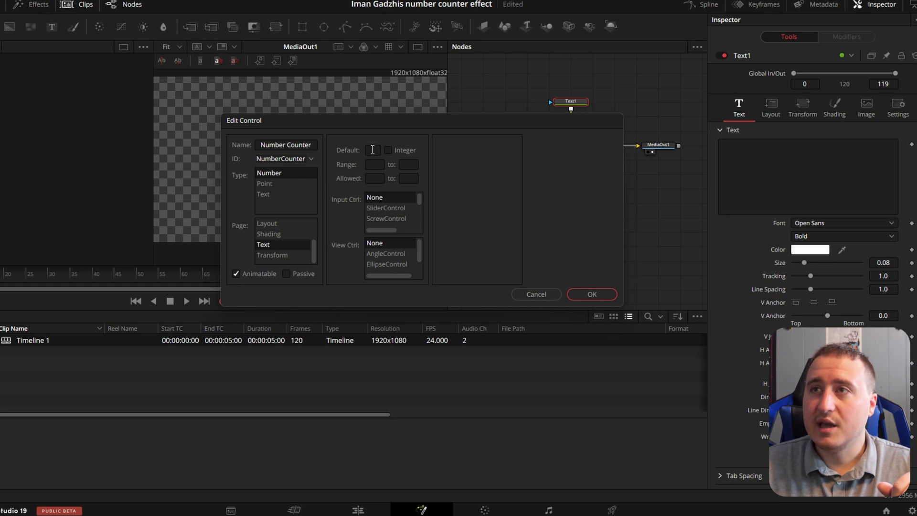
click(388, 150)
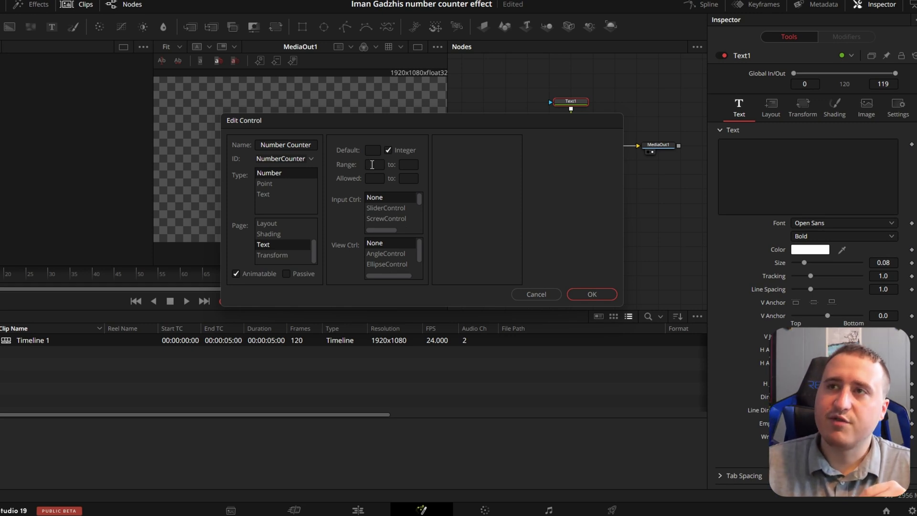
Set the Number Counter Range and Allowed values to 0 through 10000
click(373, 164)
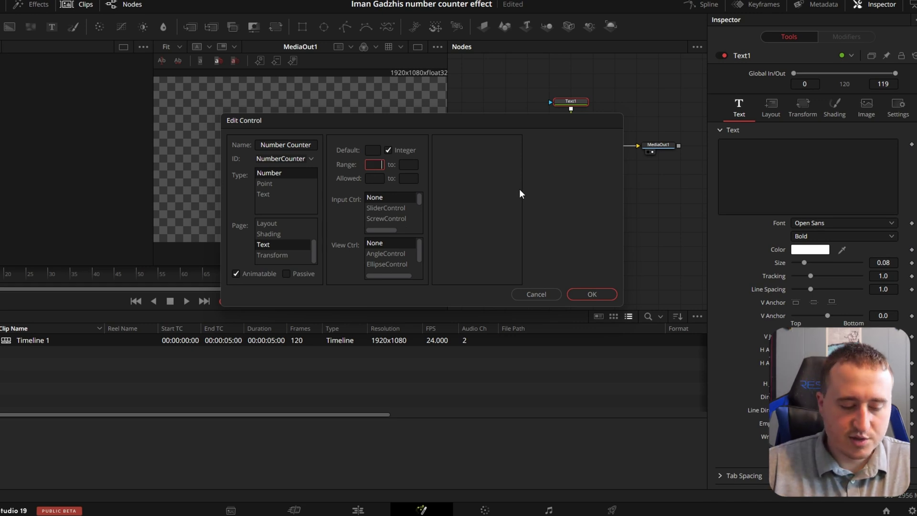
text(0)
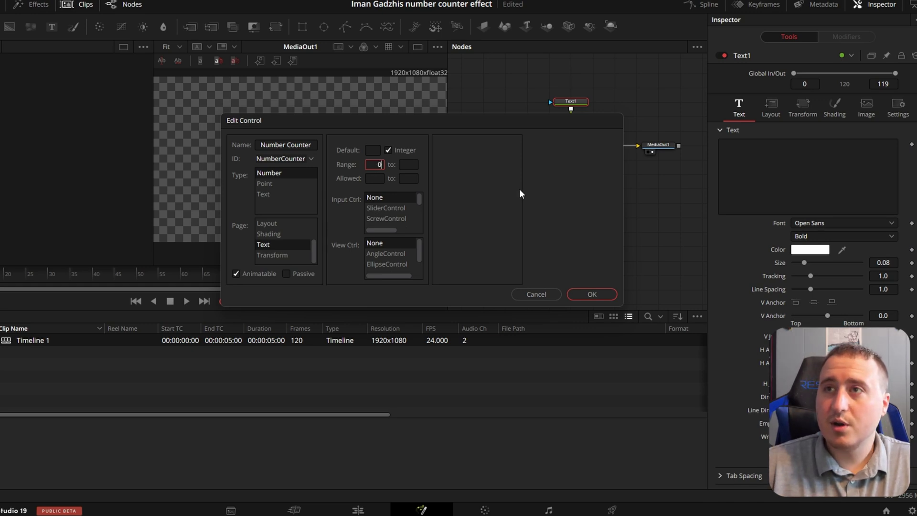
click(409, 164)
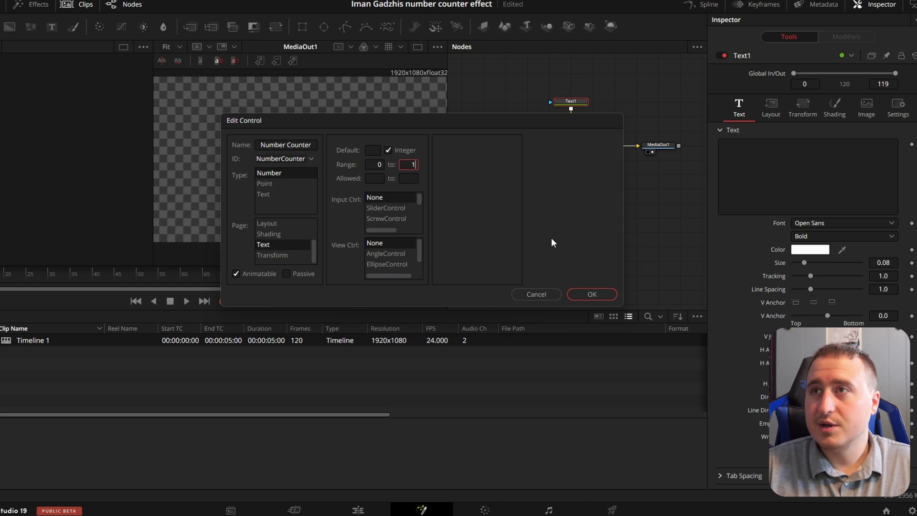
text(100)
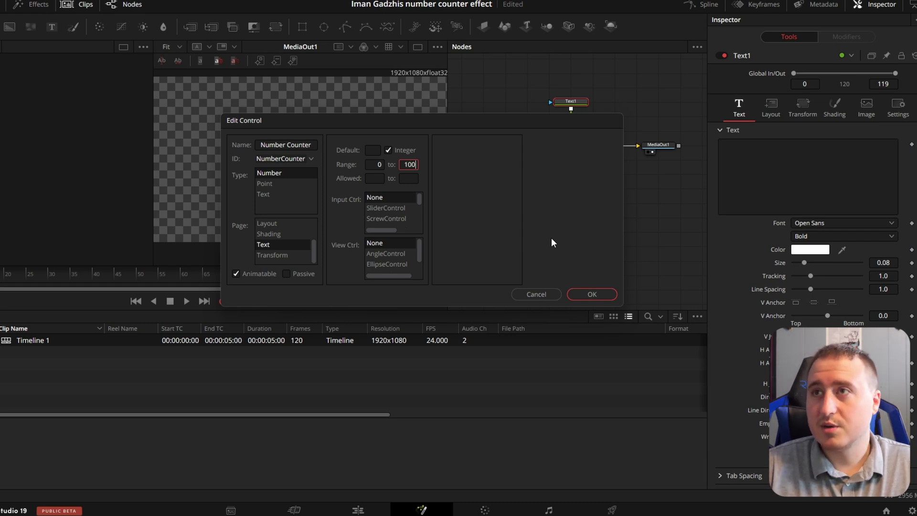
text(0)
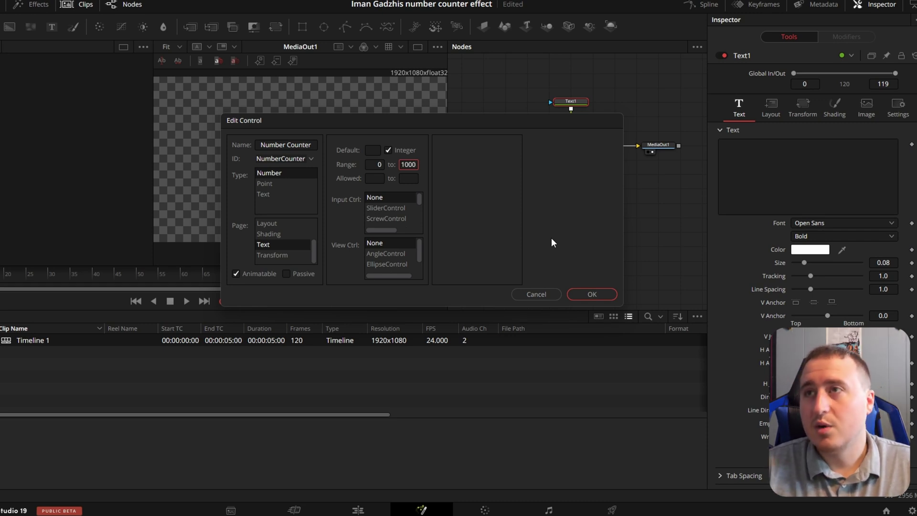
text(0)
double_click(414, 165)
key(ctrl+c)
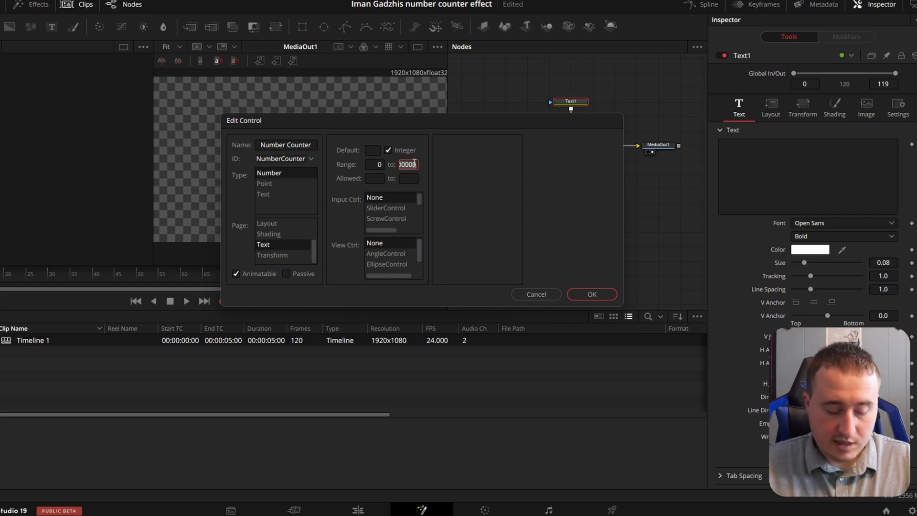
click(414, 179)
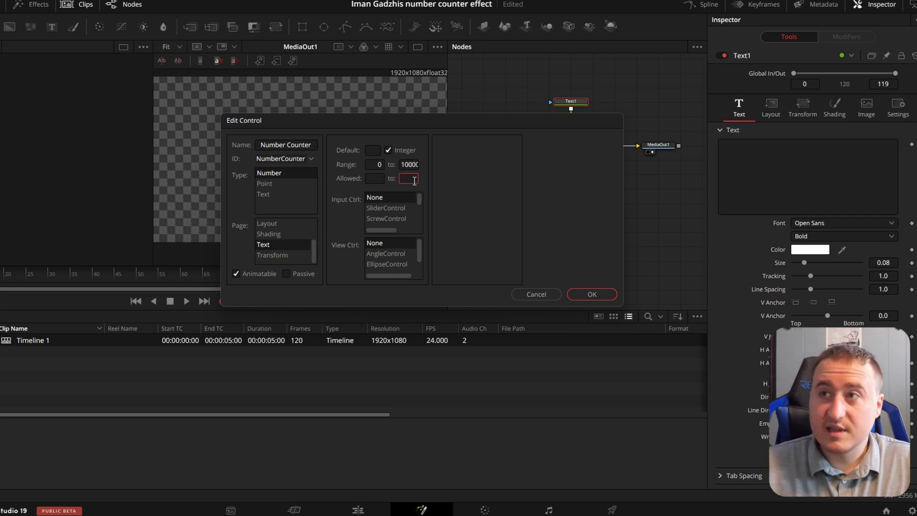
key(ctrl+v)
key(shift+Tab)
text(0)
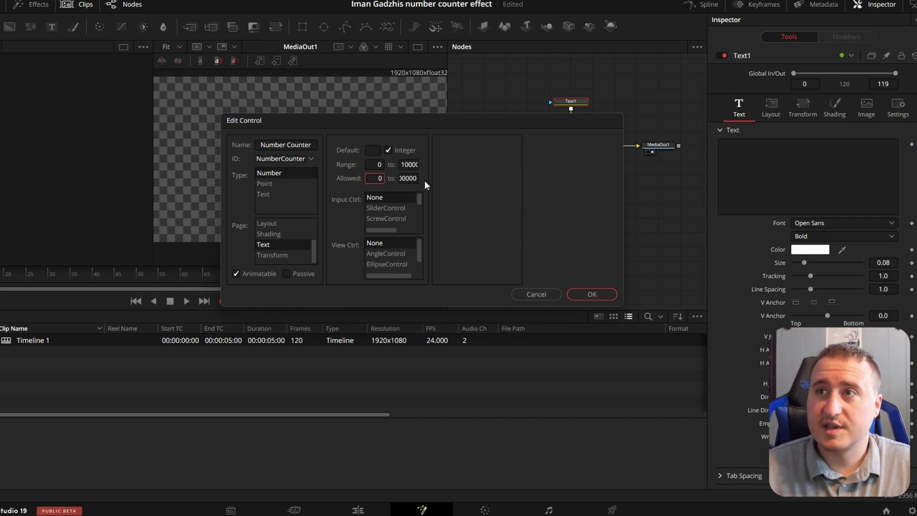
Make the control a SliderControl with a default value of 0
click(386, 210)
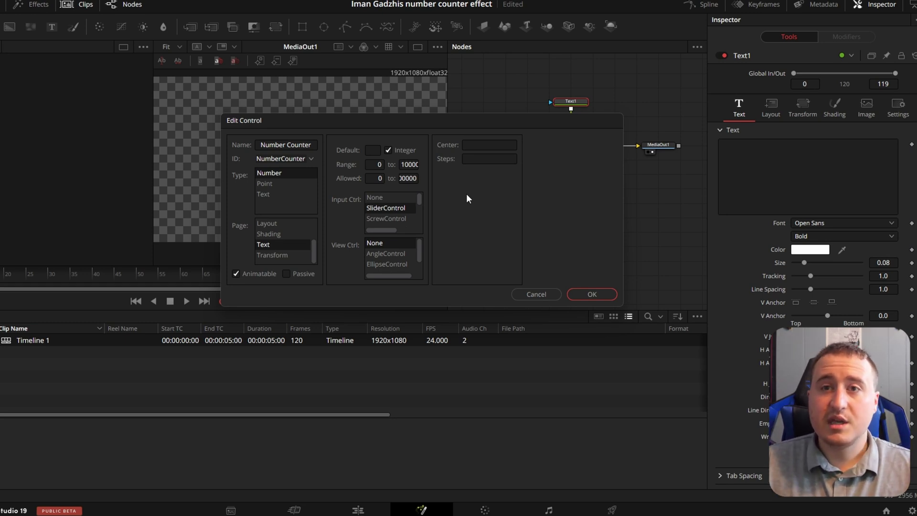
click(371, 150)
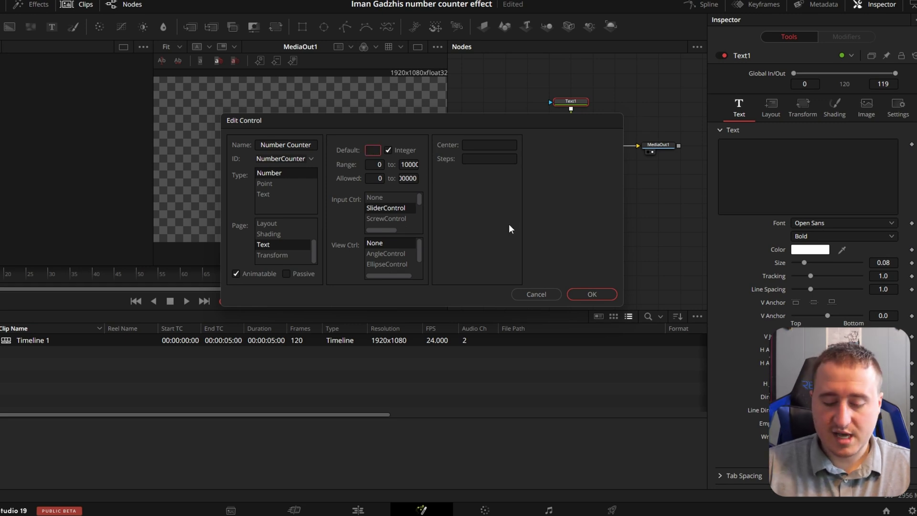
text(0)
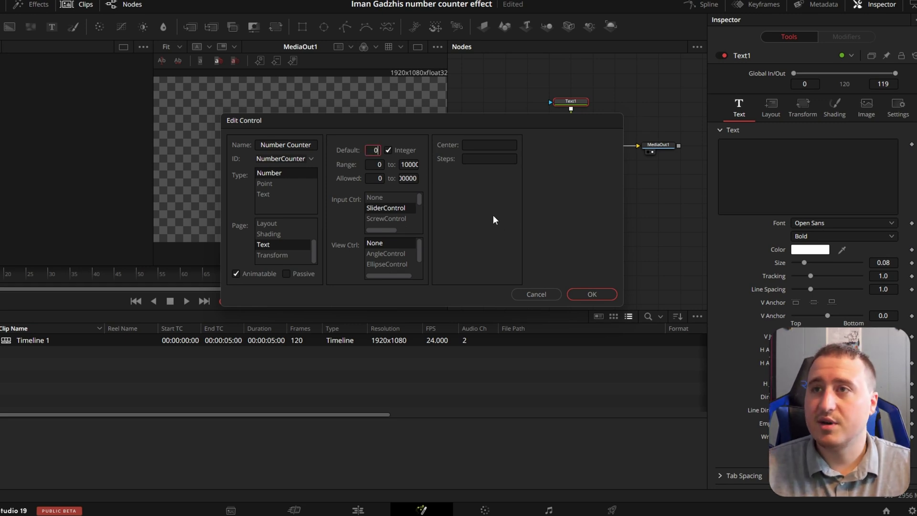
scroll(399, 222, right, 2)
scroll(391, 257, down, 1)
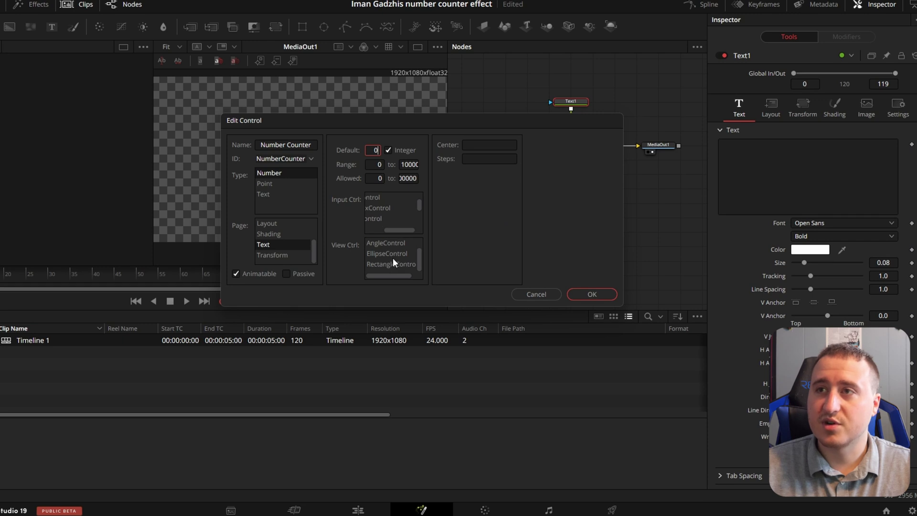
click(369, 230)
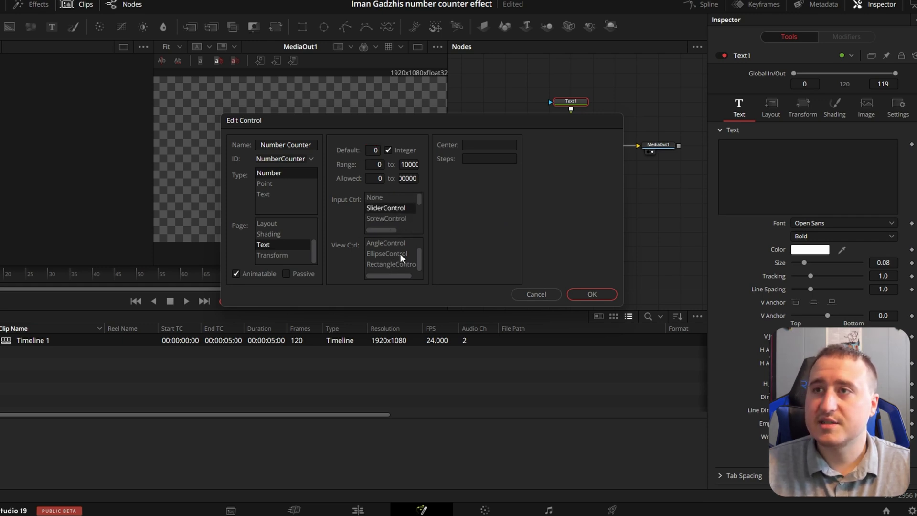
Save the control and set Text1's Number Counter slider to 1000000 in the Inspector
click(584, 293)
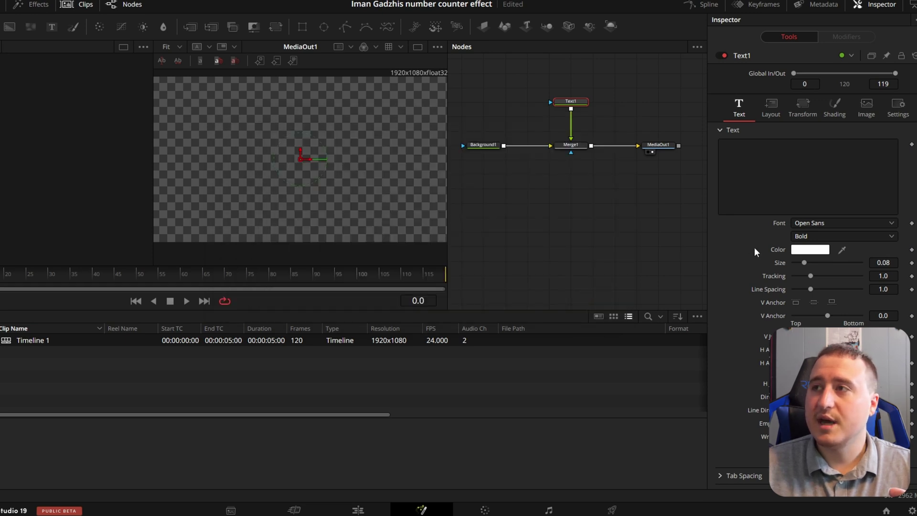
scroll(754, 247, down, 1)
scroll(755, 247, up, 1)
scroll(755, 248, down, 1)
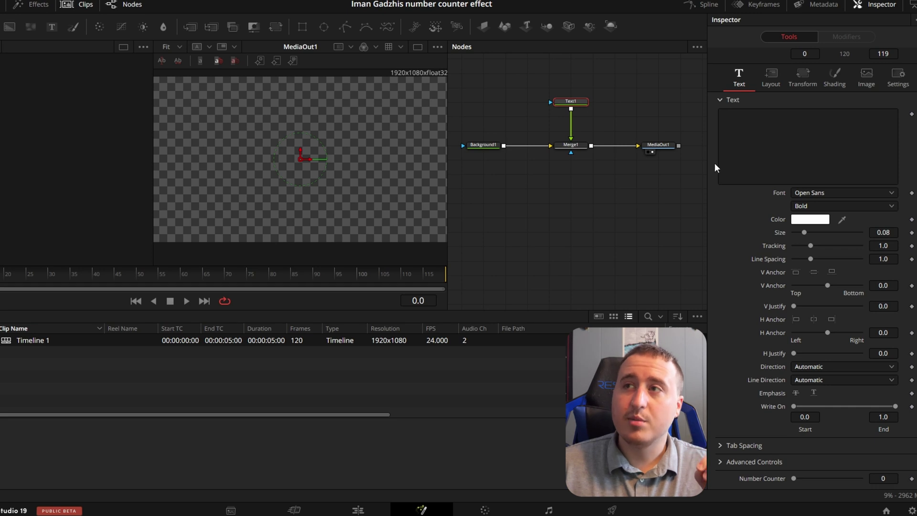
click(740, 134)
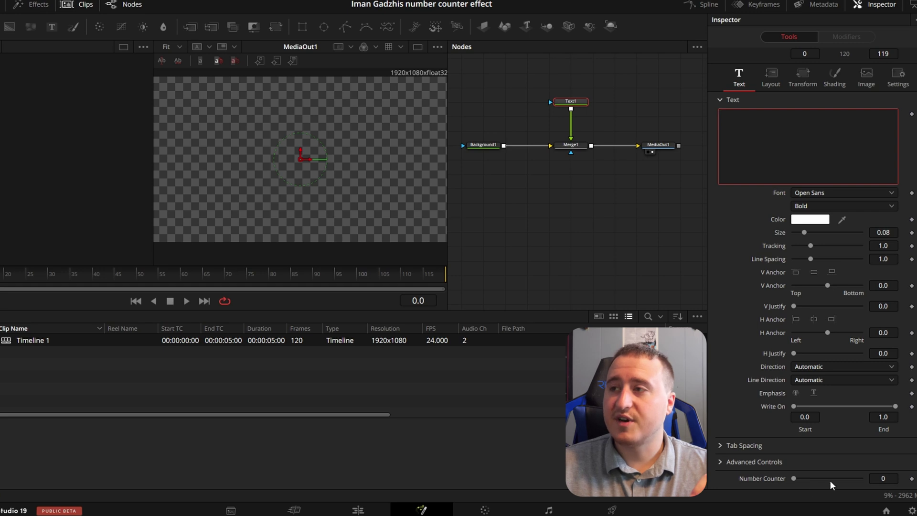
click(795, 479)
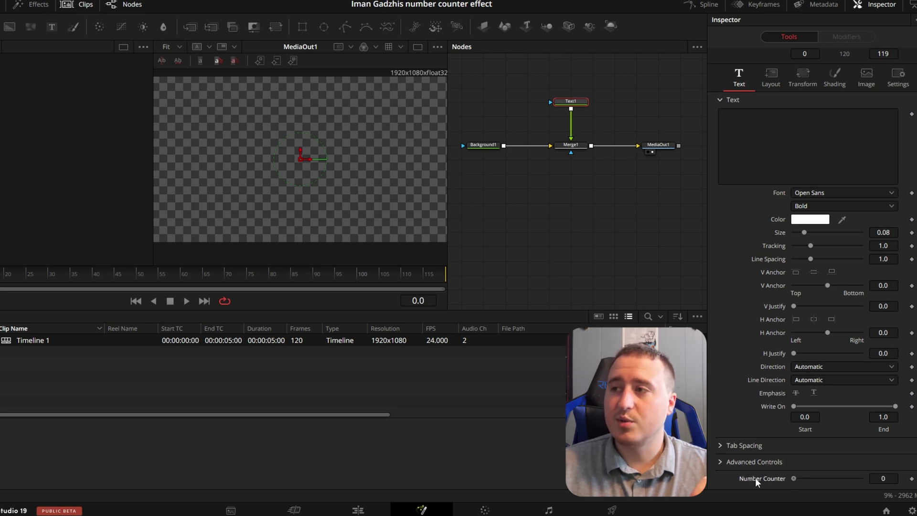
click(883, 478)
text(1000000)
key(Return)
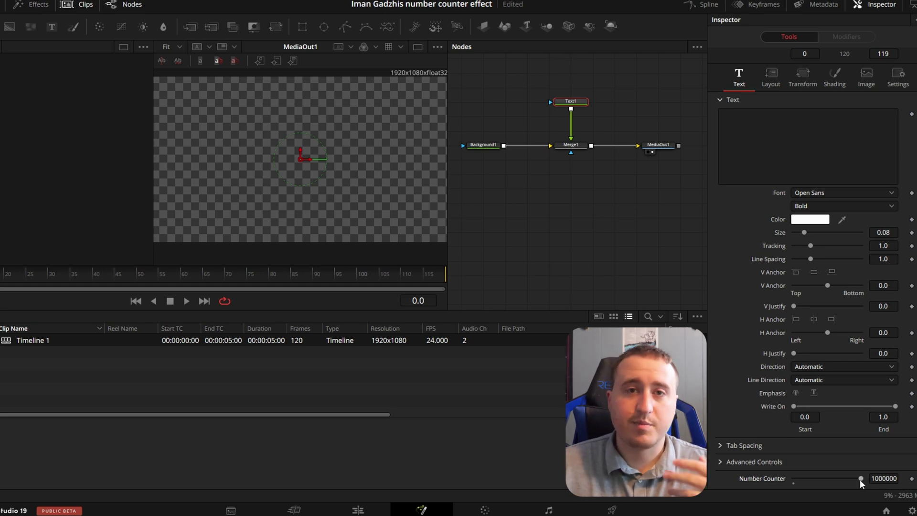
click(740, 118)
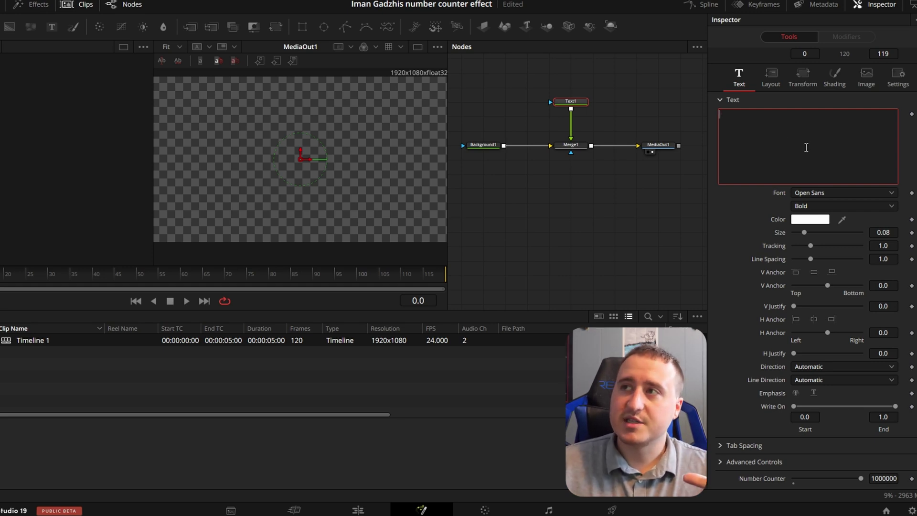
Add an expression to Text1's text and test it with Text("40") so 40 renders
right_click(745, 129)
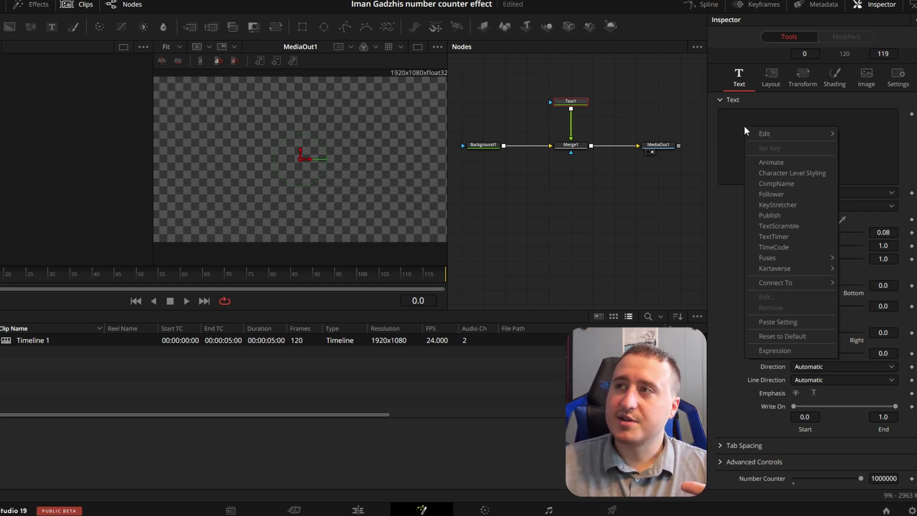
click(766, 351)
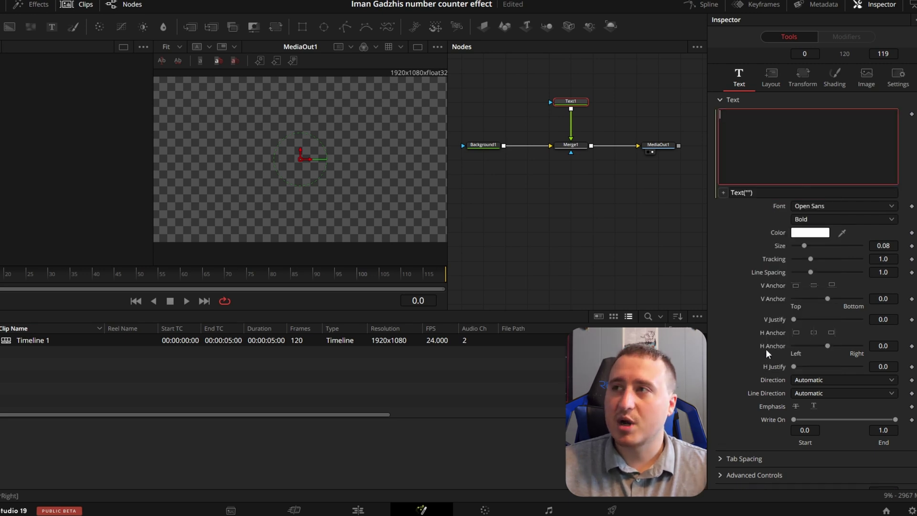
click(747, 192)
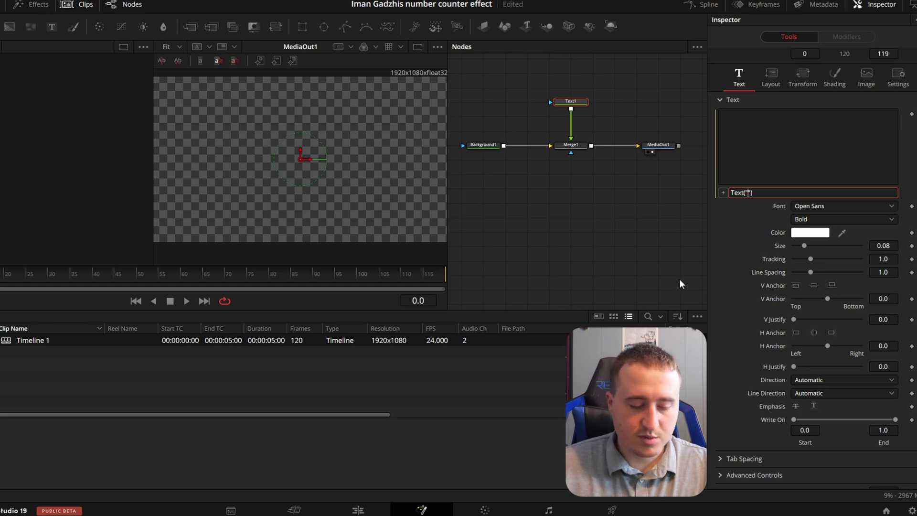
text(40)
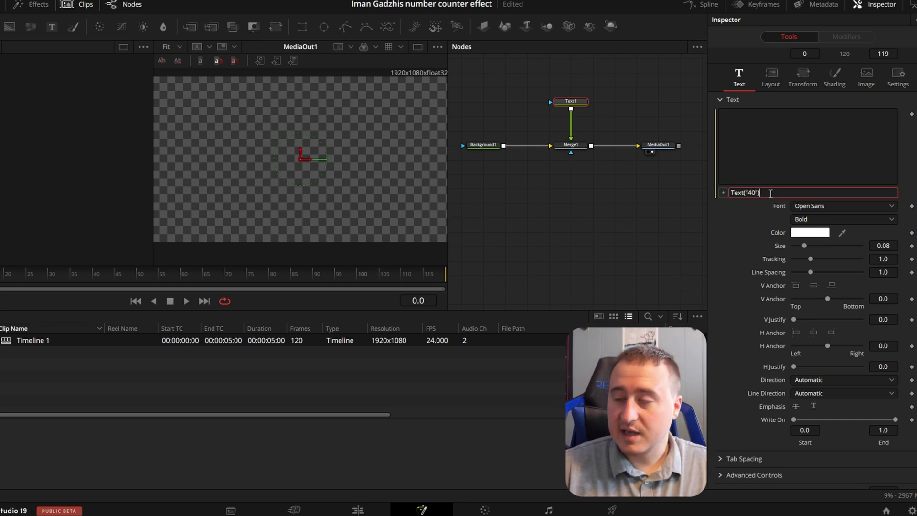
key(Tab)
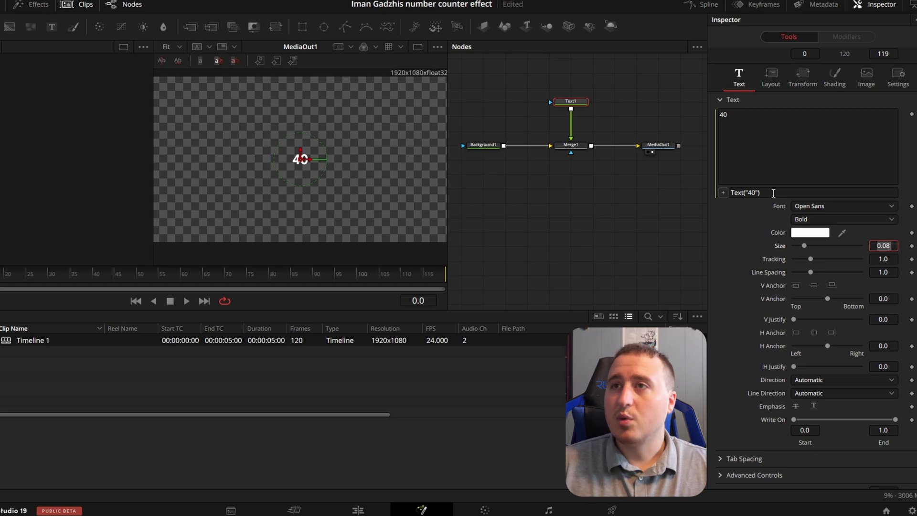
Delete the Text("40") expression, leaving the expression field empty
scroll(792, 478, down, 1)
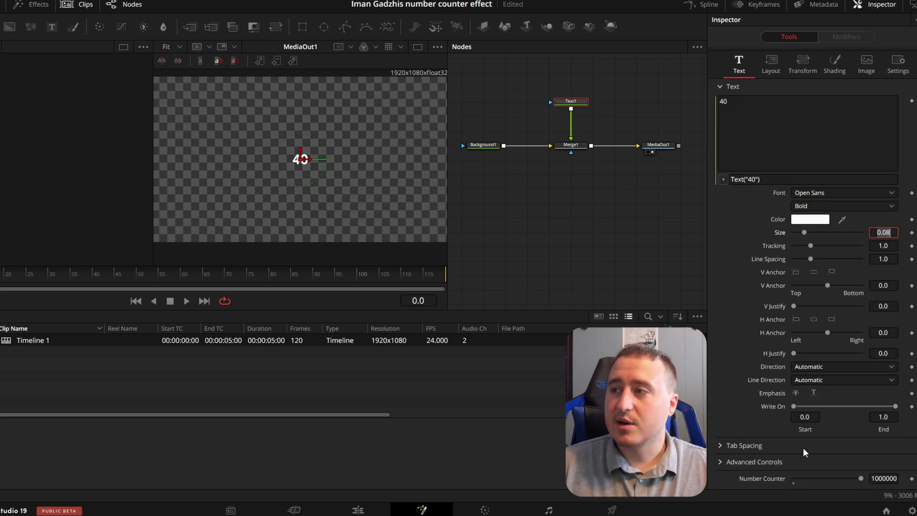
scroll(744, 217, up, 1)
scroll(744, 199, down, 1)
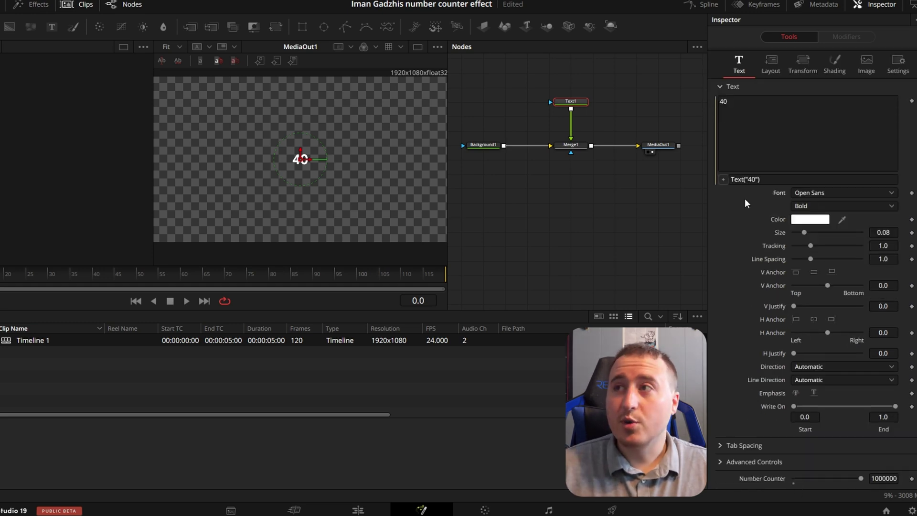
click(770, 179)
key(ctrl+a)
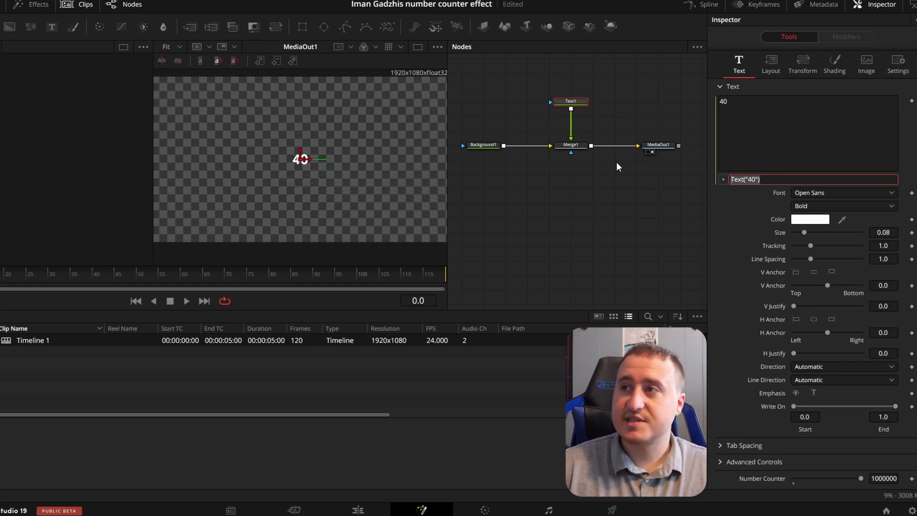
key(BackSpace)
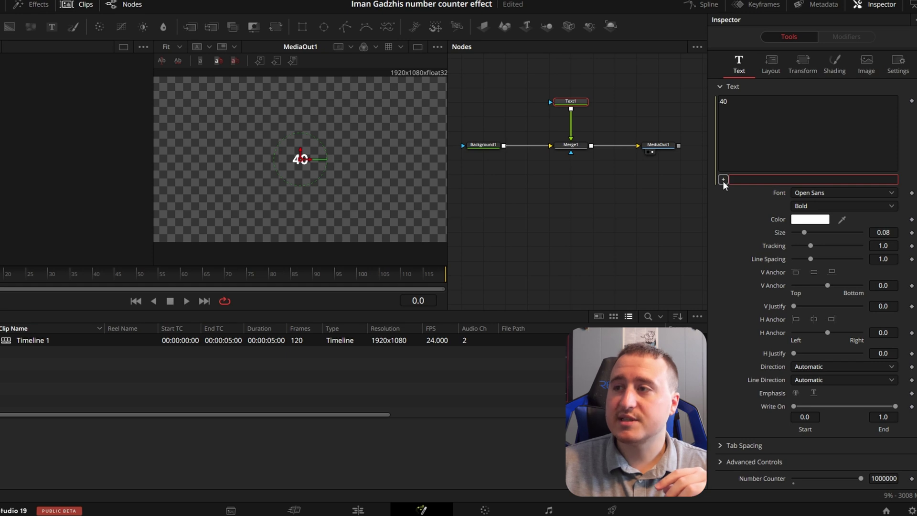
Link the text expression to Number Counter and set the counter to 300 so 300 shows
drag(723, 181, 761, 479)
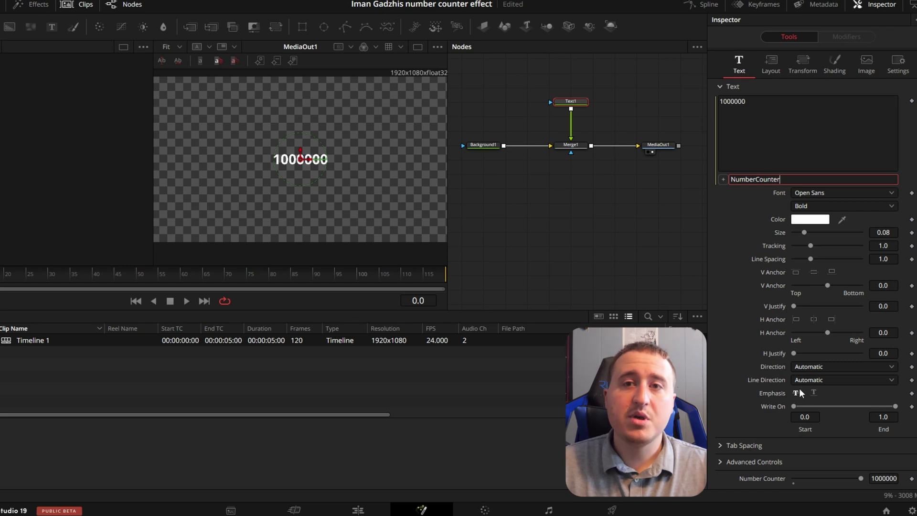
click(732, 223)
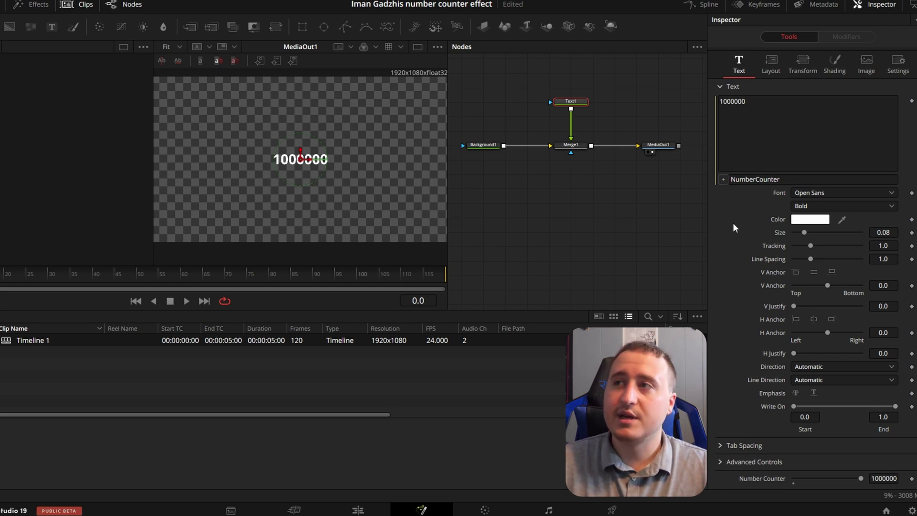
drag(858, 478, 818, 497)
click(891, 478)
text(300)
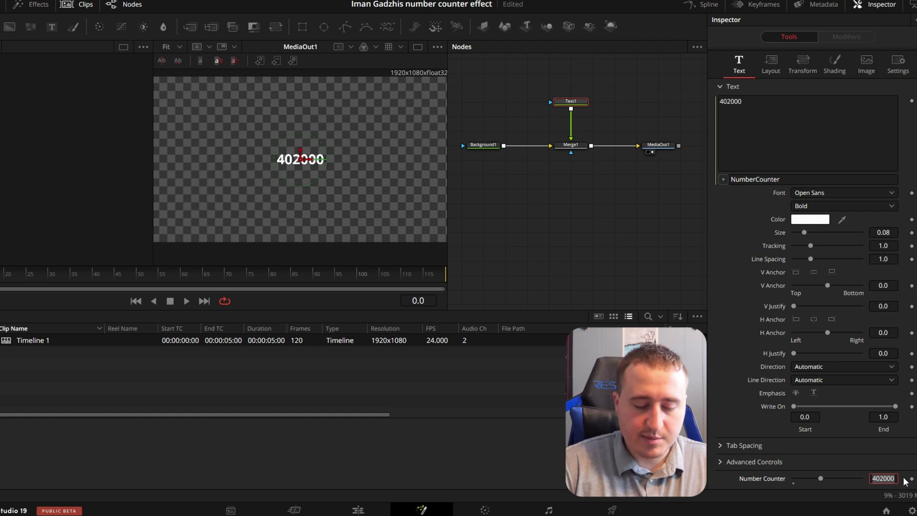
key(Tab)
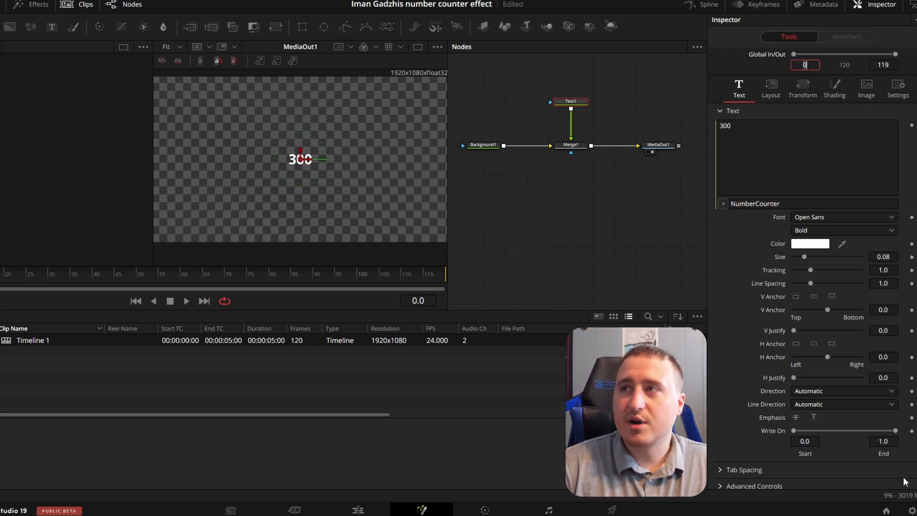
click(558, 203)
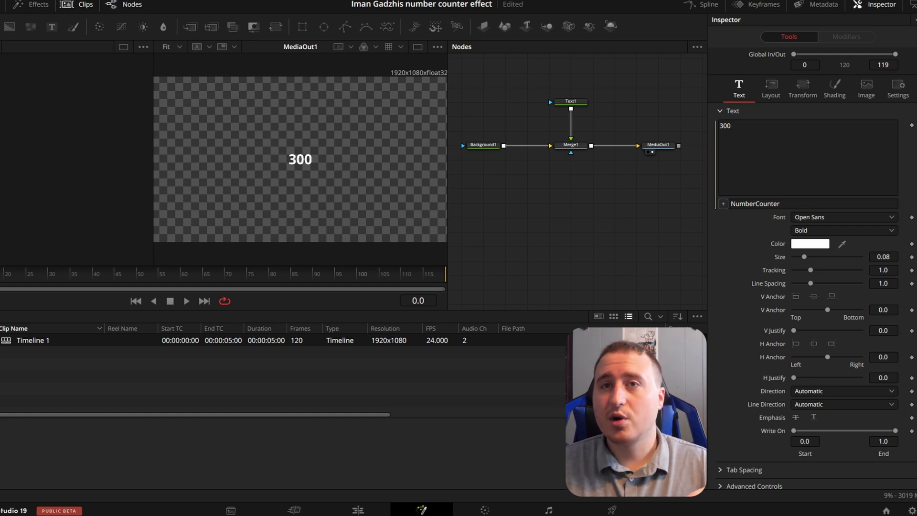
Keyframe Number Counter at 1000000 on frame 119 and play the count-up from the first frame
scroll(812, 430, down, 1)
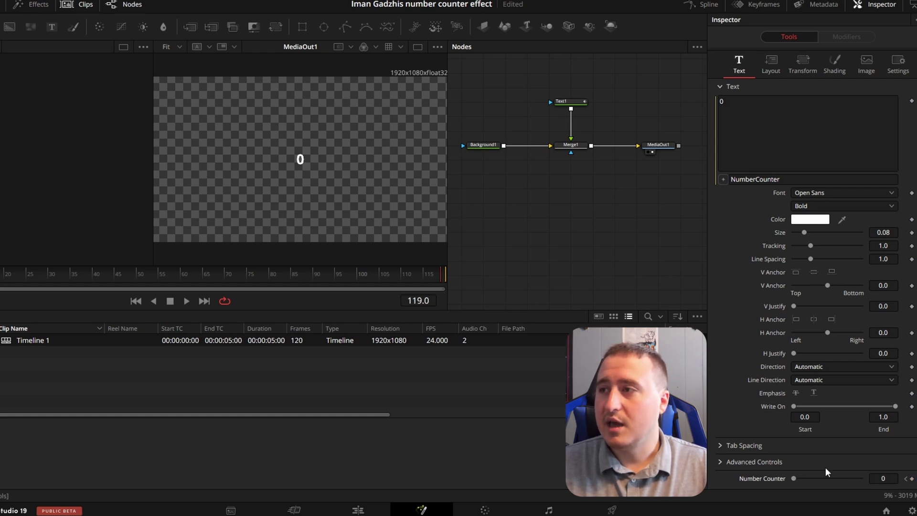
drag(795, 479, 863, 479)
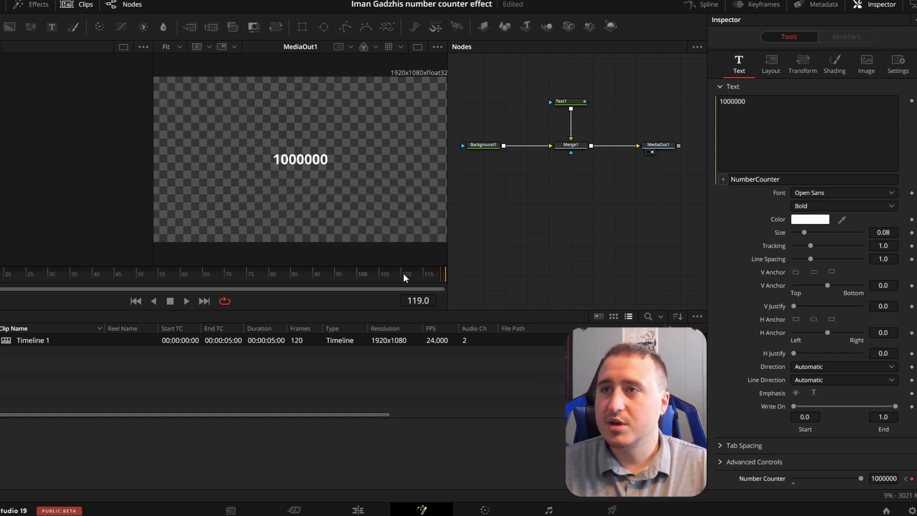
click(55, 271)
key(Home)
key(space)
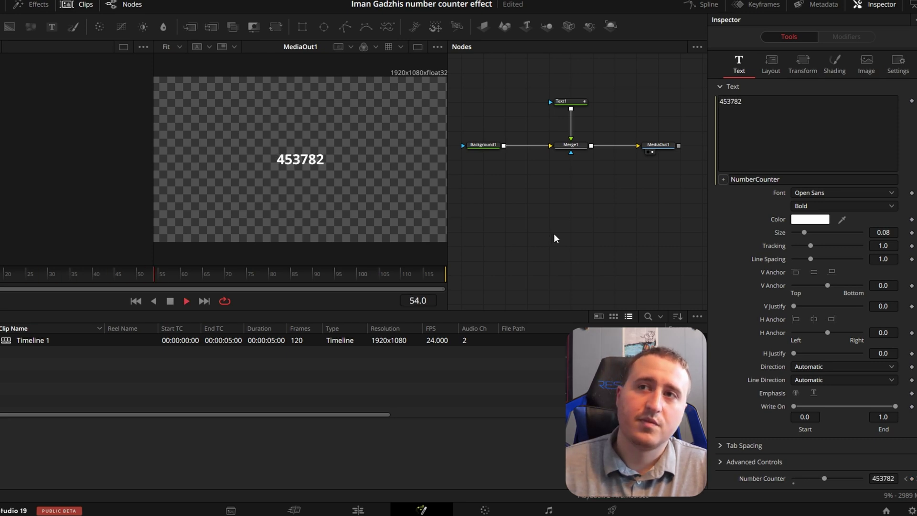
key(space)
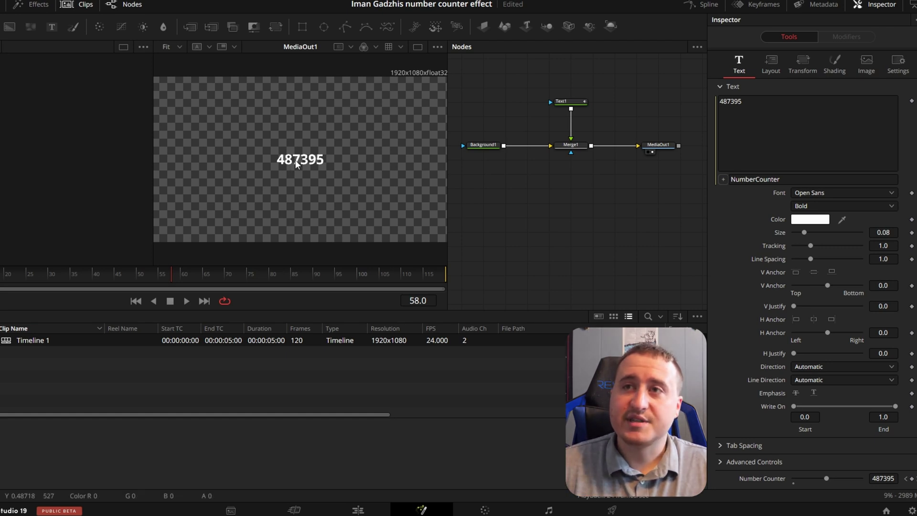
Paste the dollar-sign and thousands-comma formatting expression into Text1's expression field
click(787, 180)
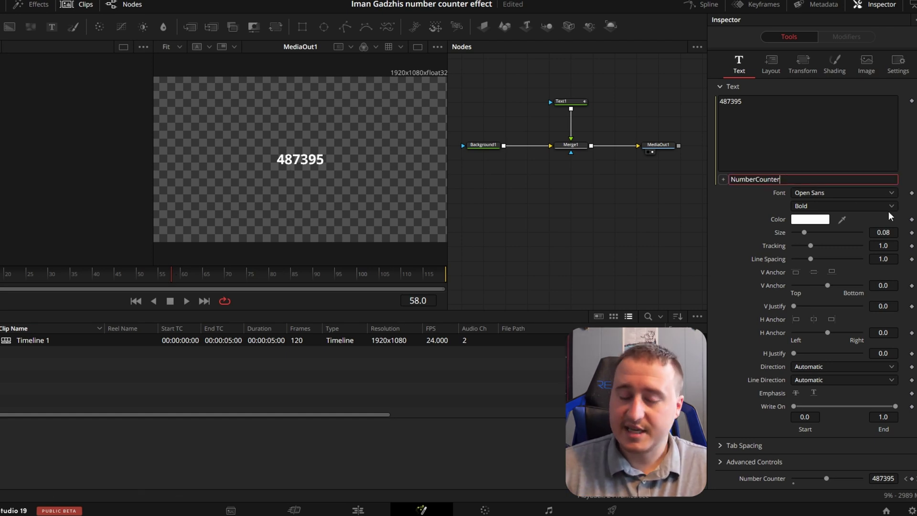
text(,)
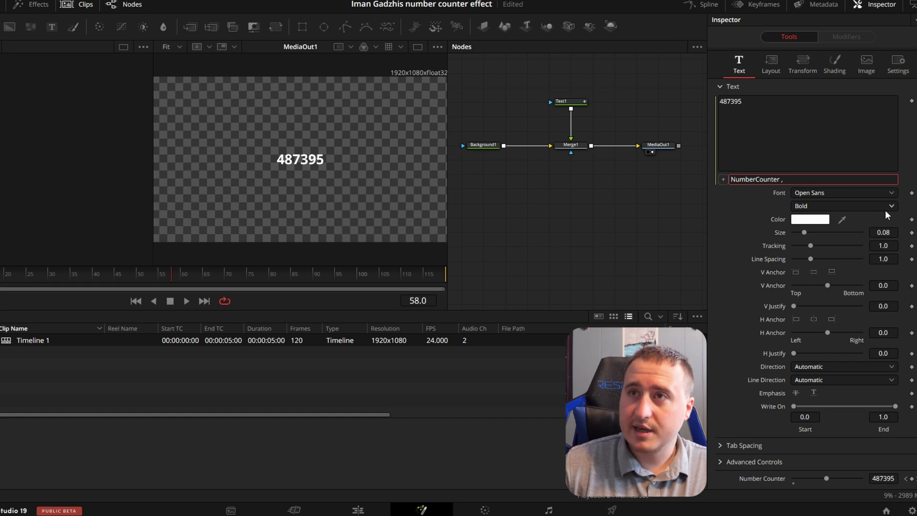
key(Return)
click(793, 178)
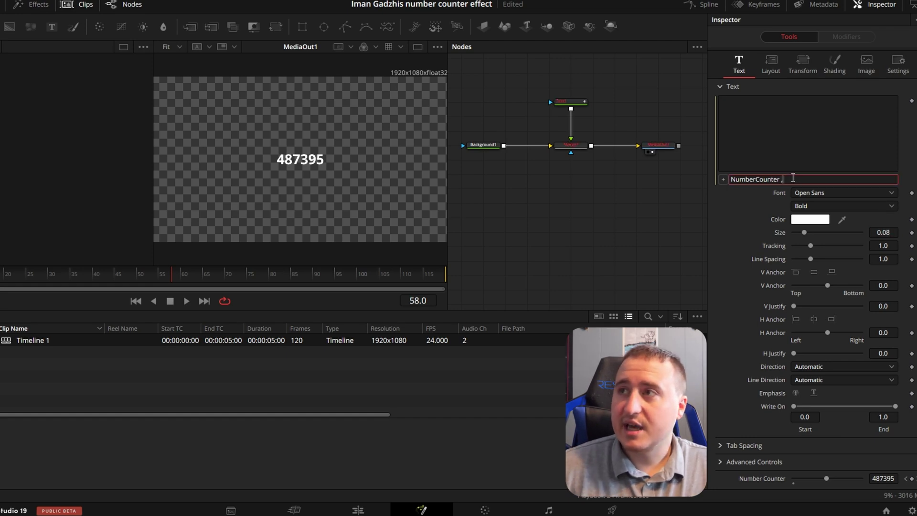
key(BackSpace)
key(BackSpace)
key(ctrl+v)
key(Return)
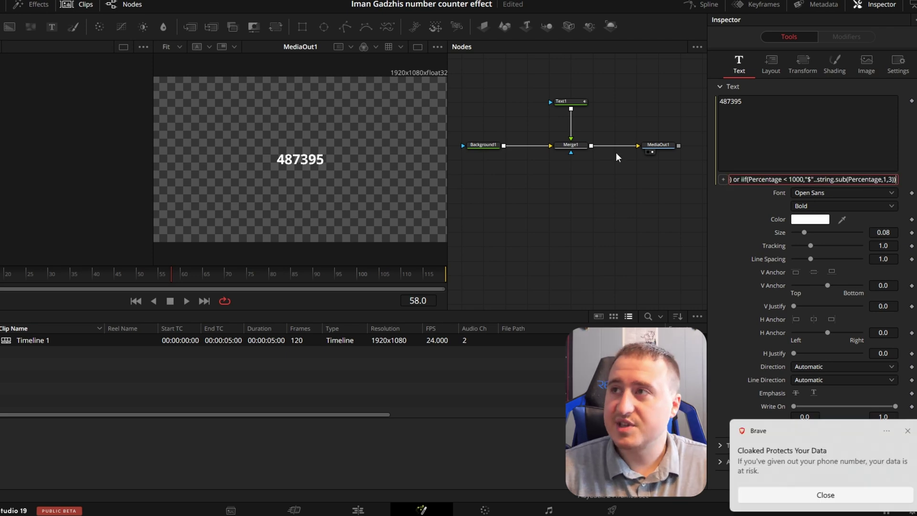
key(Tab)
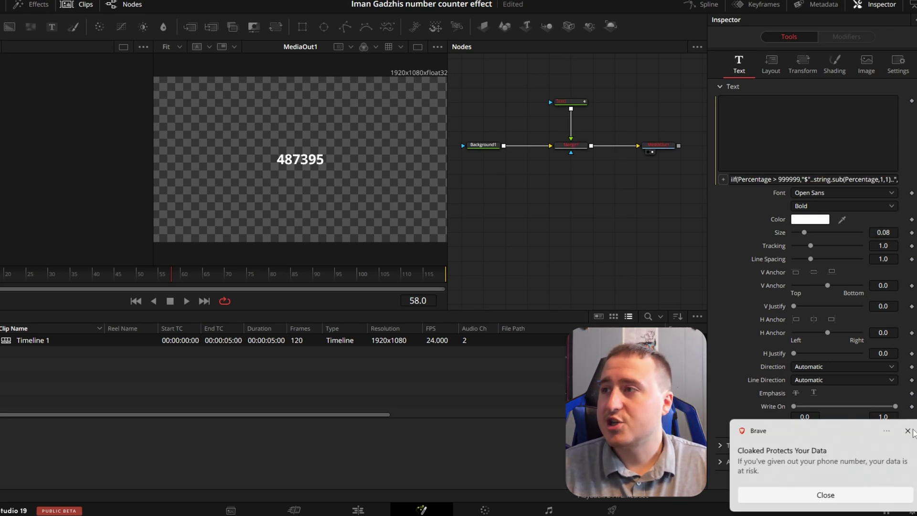
click(907, 432)
Fix the expression to use NumberCounter and scrub the timeline to check the comma formatting
click(759, 180)
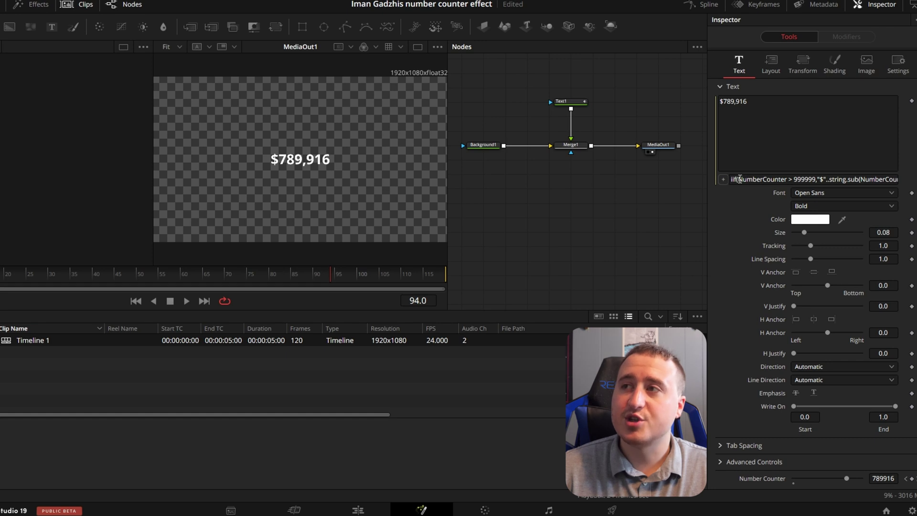
click(764, 181)
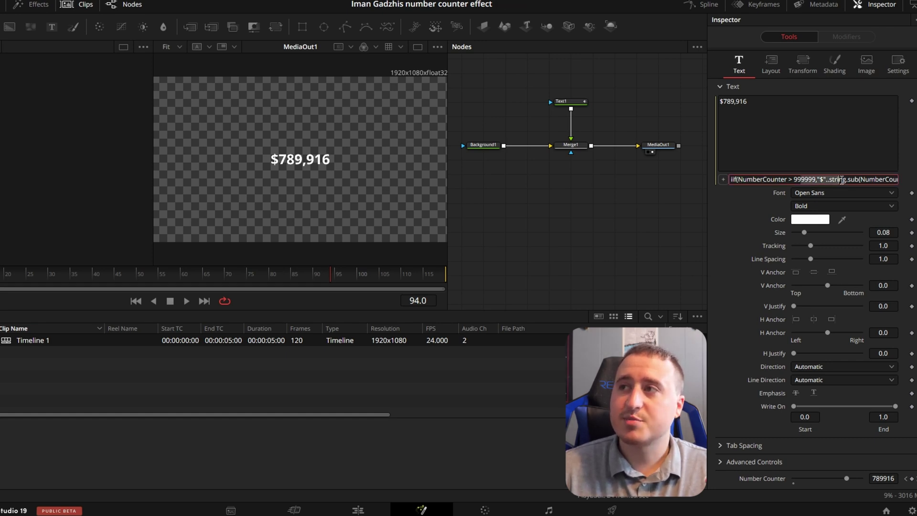
drag(842, 179, 911, 182)
click(874, 178)
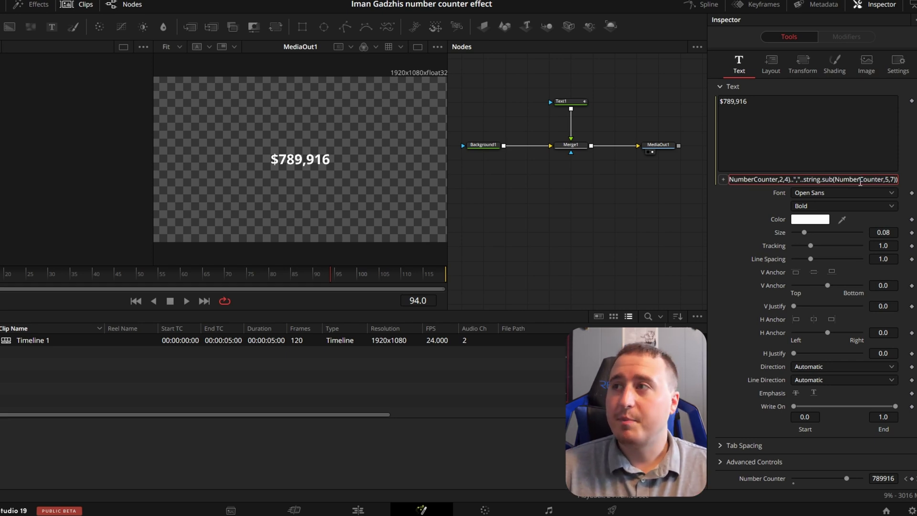
key(Return)
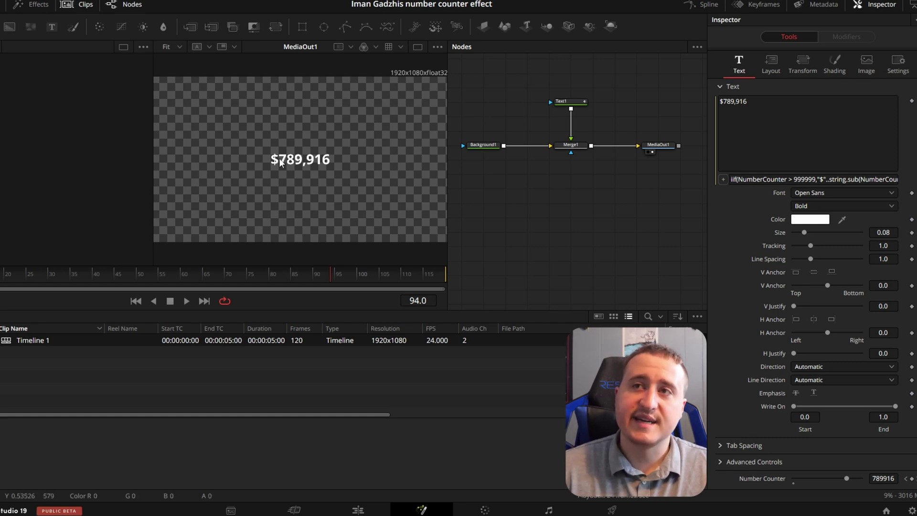
drag(327, 272, 2, 272)
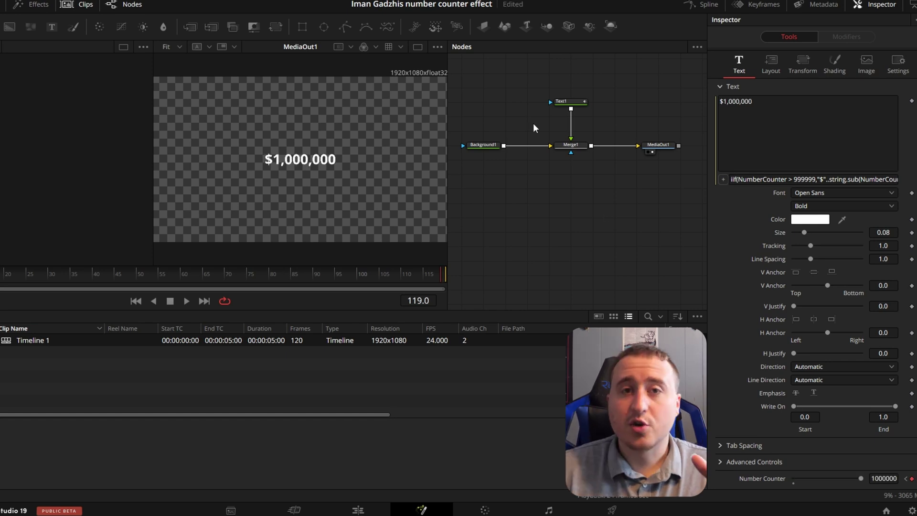
Open the Edit Controls editor from the Text1 node's right-click menu
click(571, 102)
right_click(569, 101)
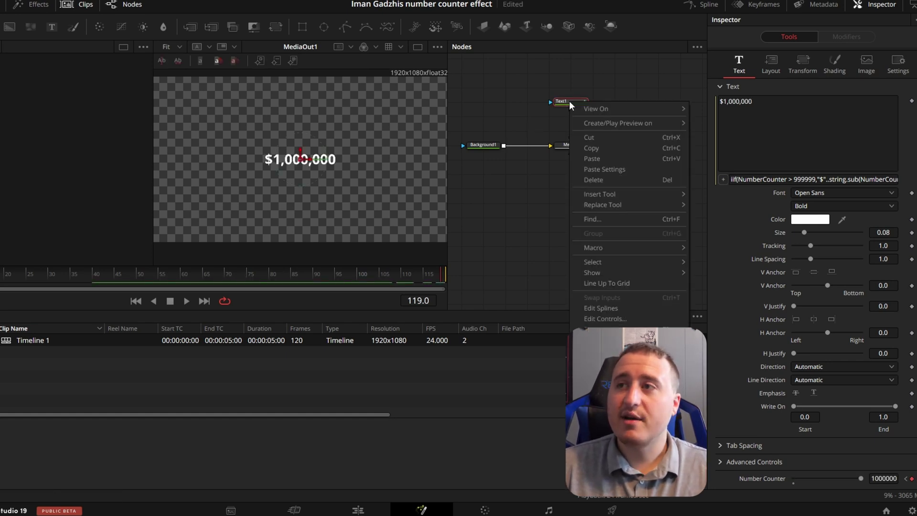
click(611, 318)
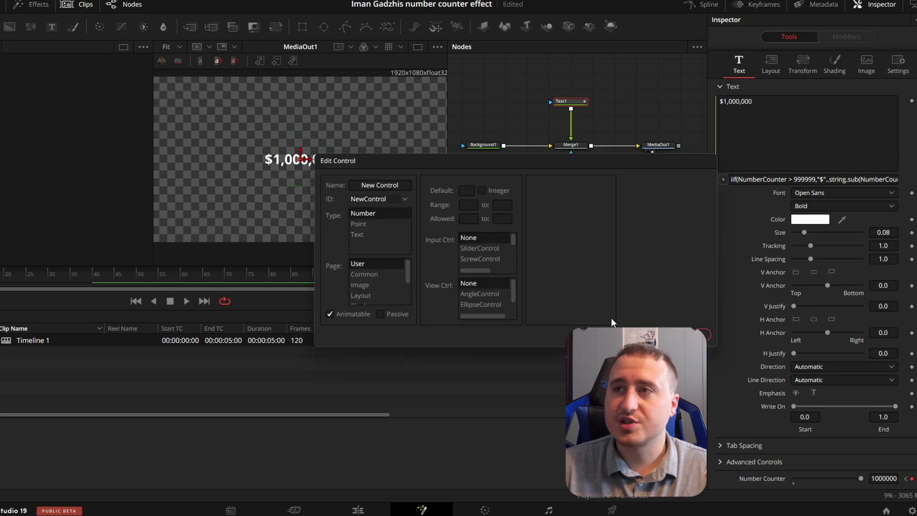
key(Escape)
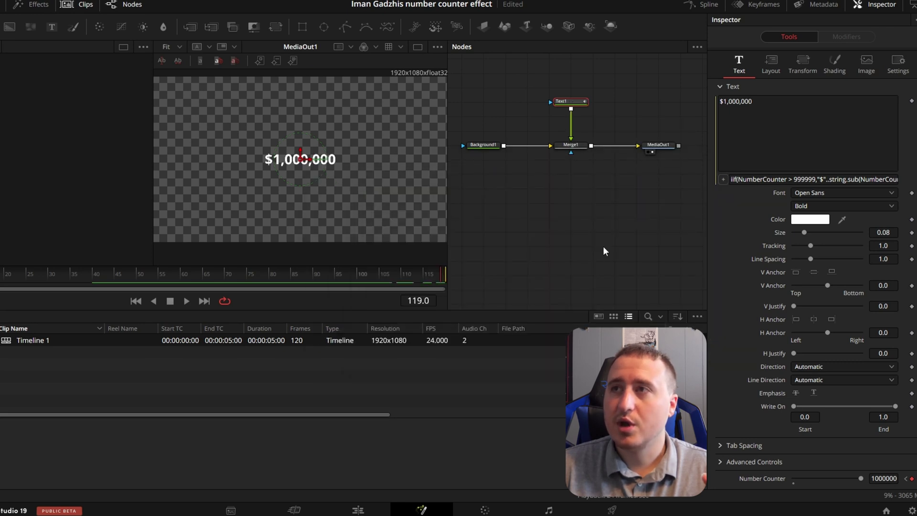
right_click(571, 102)
click(608, 322)
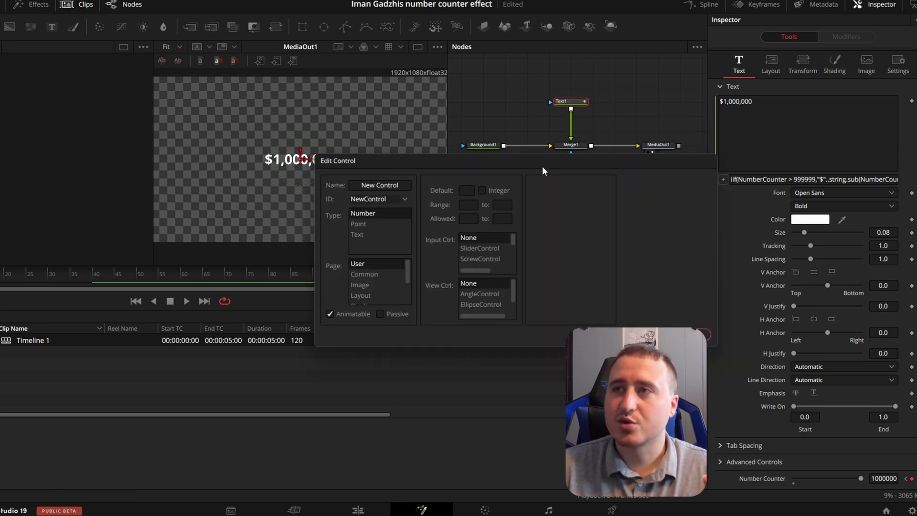
Set NumberCounter's Input Ctrl to ScrewControl, then drag it so the text reads $1,000,000
click(405, 199)
scroll(400, 268, down, 10)
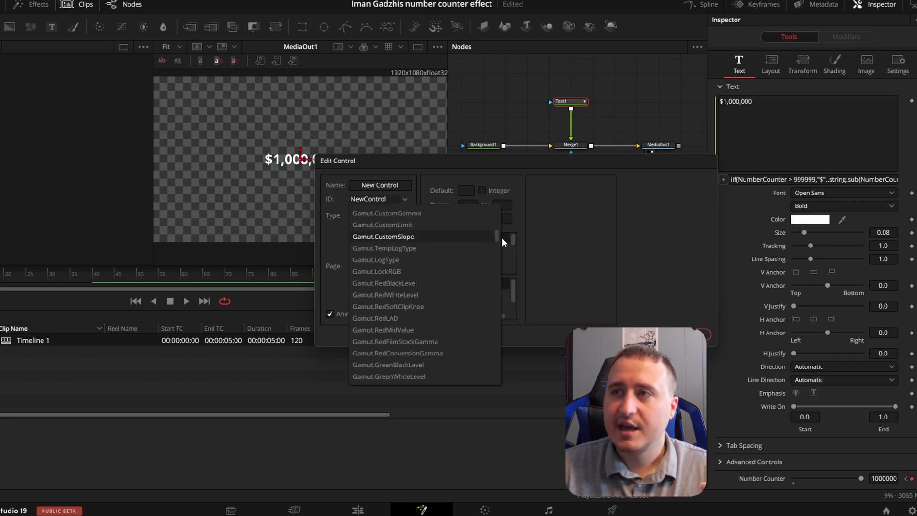
drag(495, 236, 498, 393)
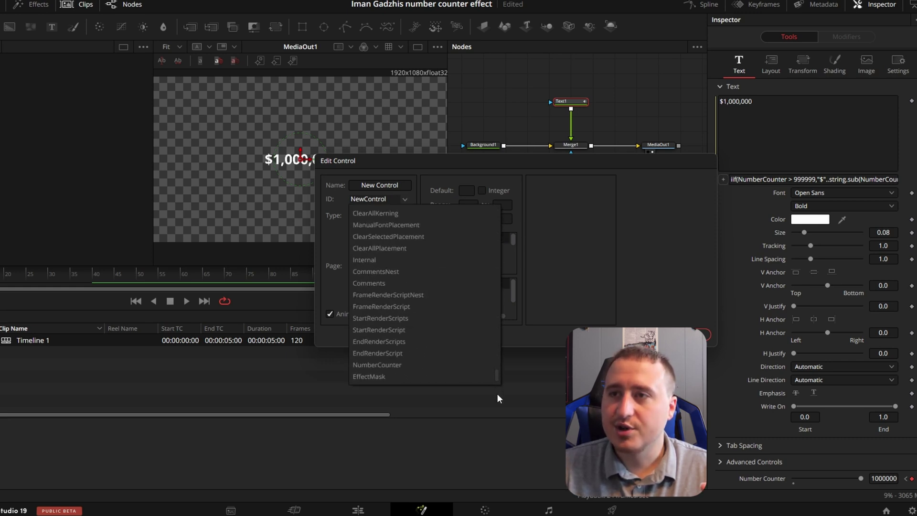
click(374, 365)
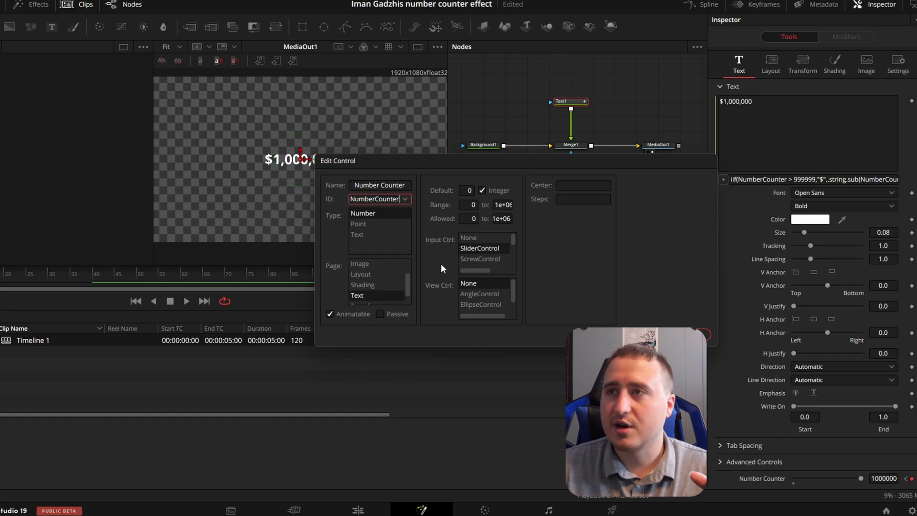
click(477, 258)
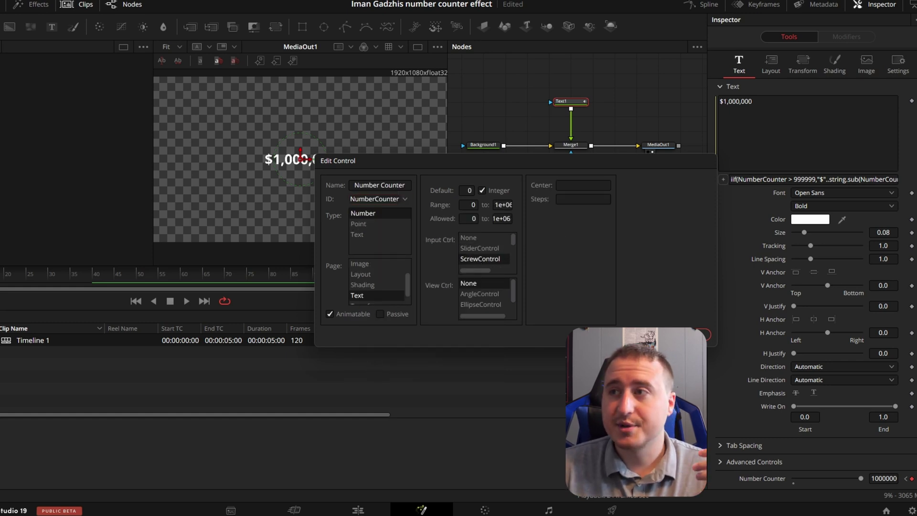
key(Return)
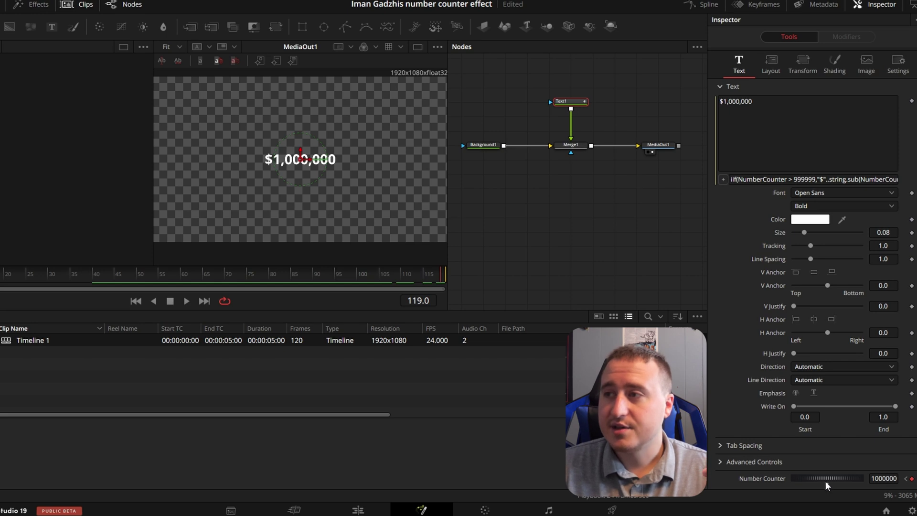
drag(825, 476, 865, 478)
click(570, 222)
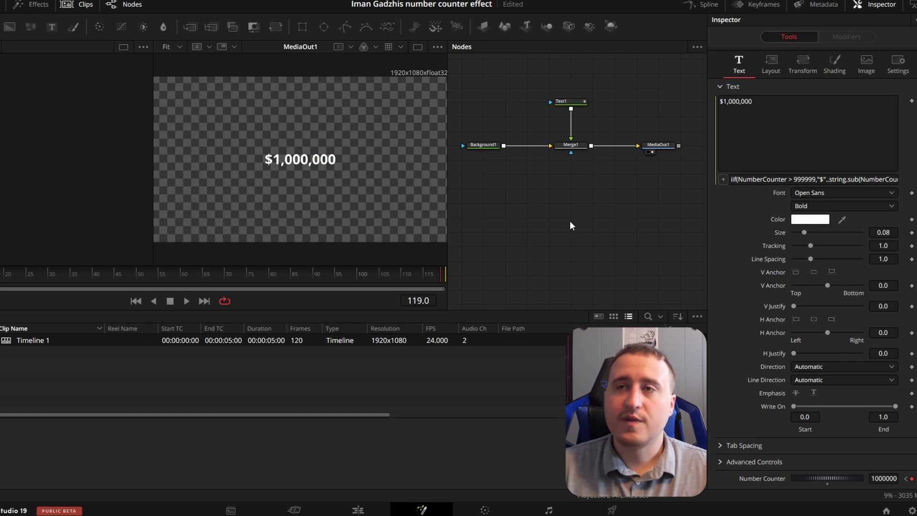